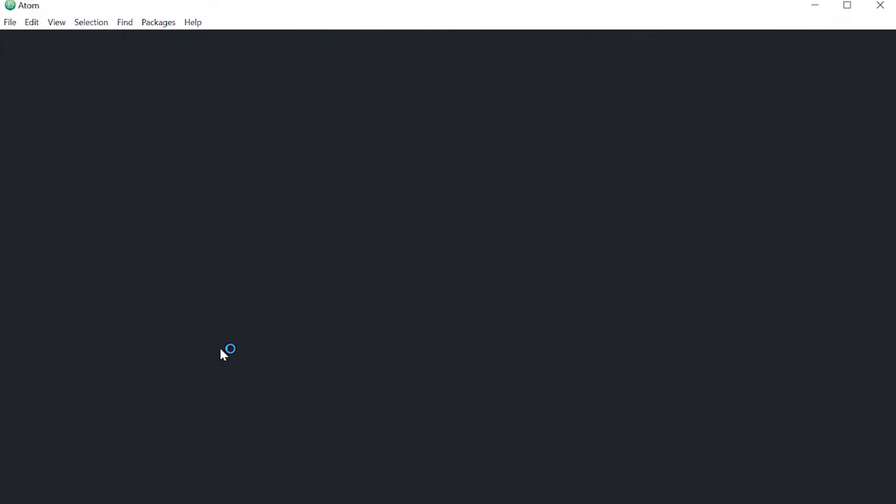
# Look over the latihan01 project's file tree, including the contents of the css and img folders
pyautogui.moveTo(142, 340); pyautogui.dragTo(156, 341)
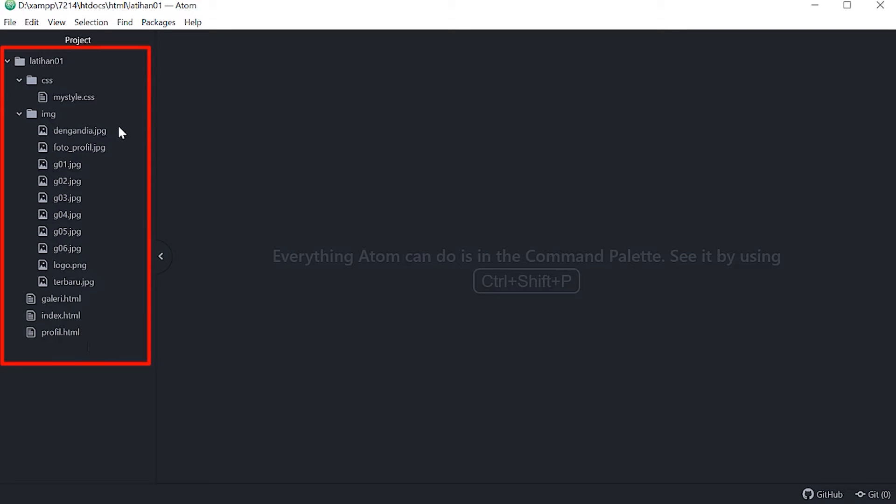
pyautogui.click(45, 80)
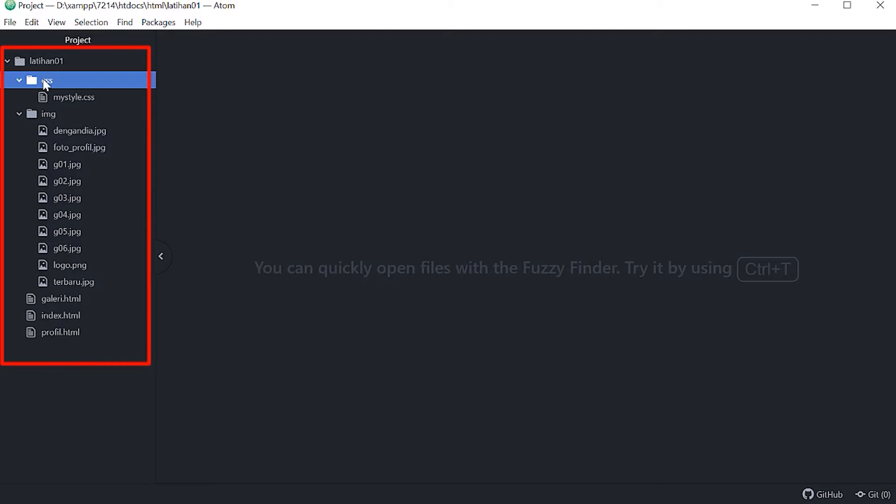
pyautogui.click(19, 80)
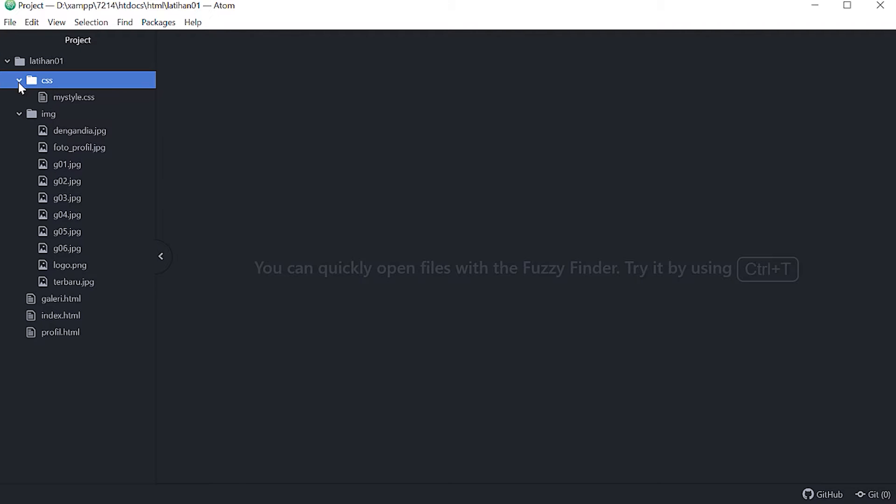
pyautogui.click(33, 118)
pyautogui.click(19, 115)
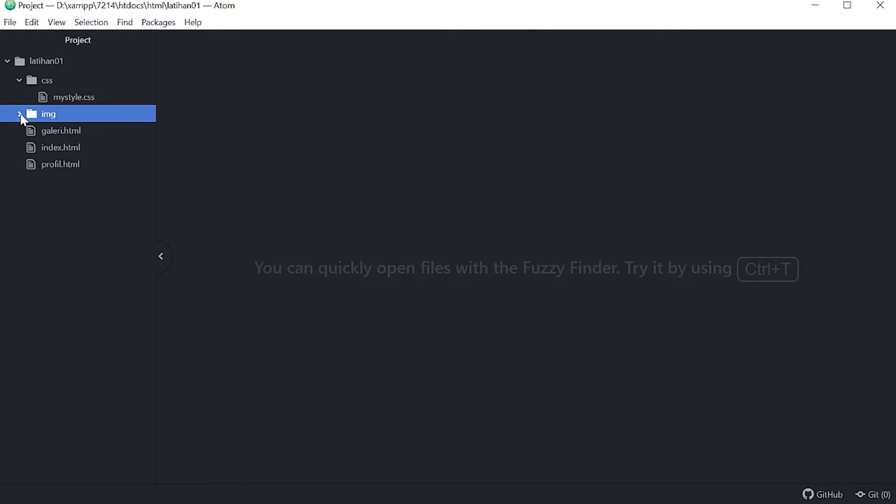
pyautogui.click(19, 114)
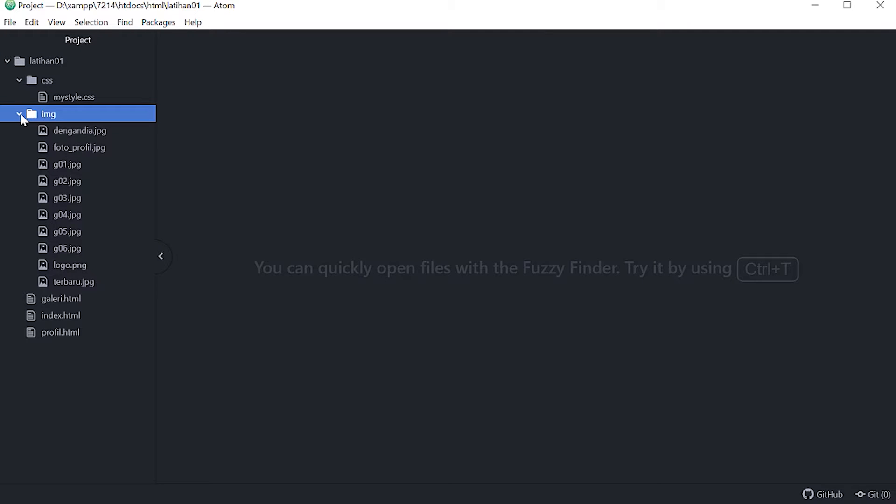
# View the code of index.html, profil.html and galeri.html in turn, finishing on index.html
pyautogui.click(67, 318)
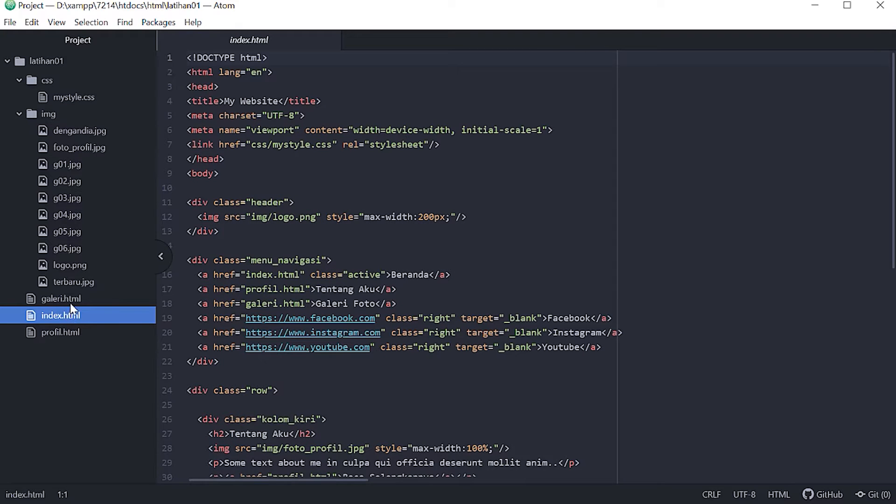
pyautogui.click(69, 331)
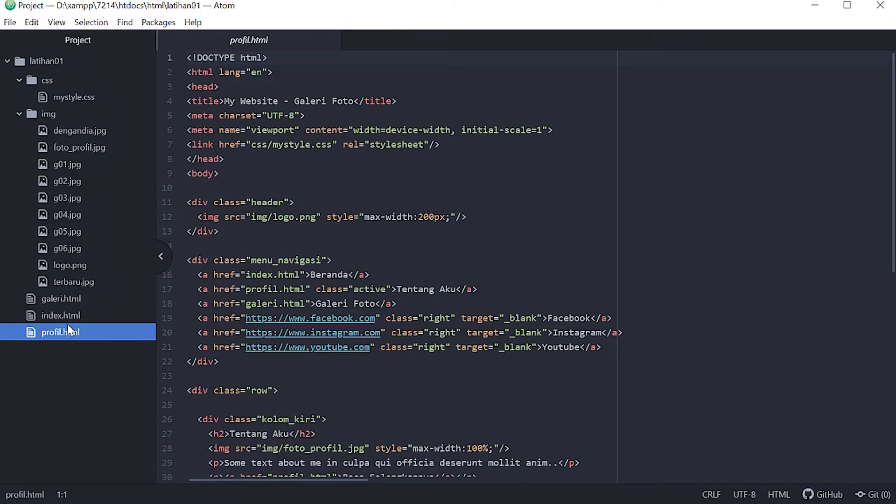
pyautogui.click(73, 300)
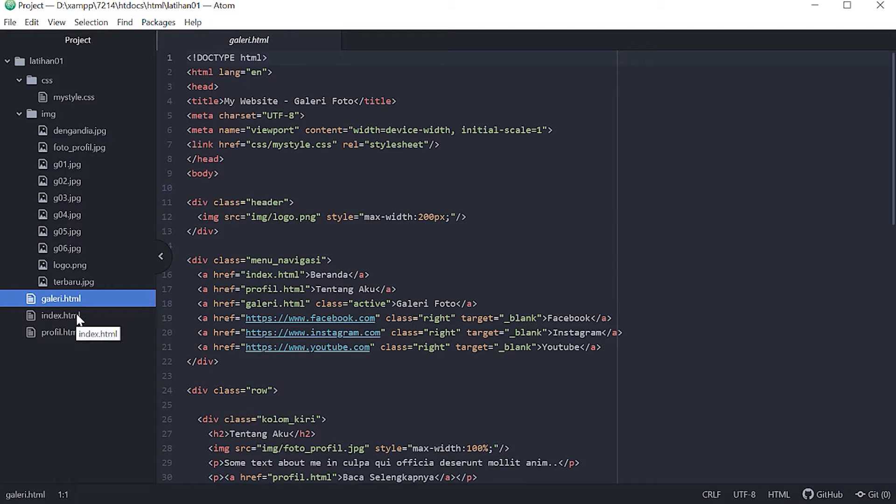
pyautogui.click(78, 319)
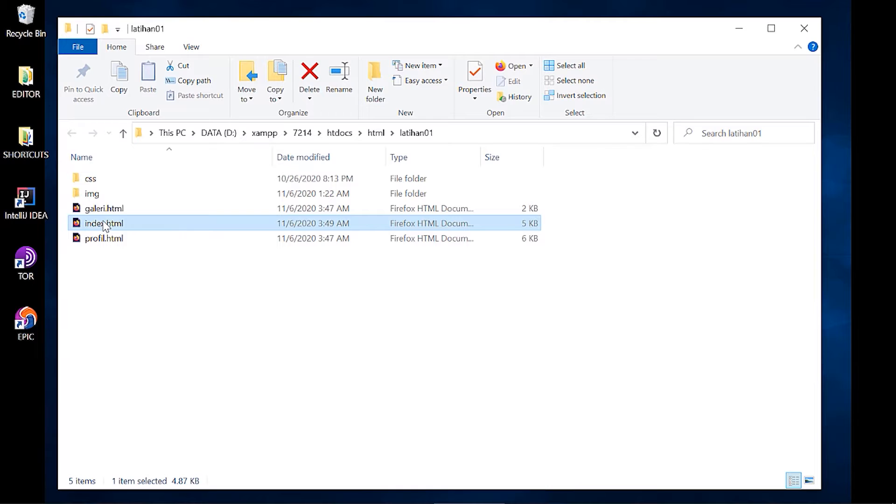
# Open index.html from the latihan01 folder in Firefox and look through the whole Beranda page
pyautogui.doubleClick(103, 224)
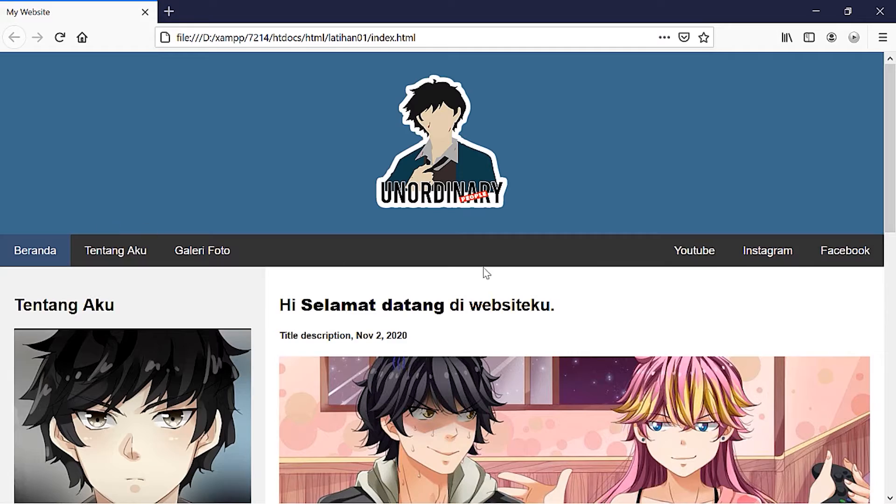
pyautogui.scroll(-5, 495, 337)
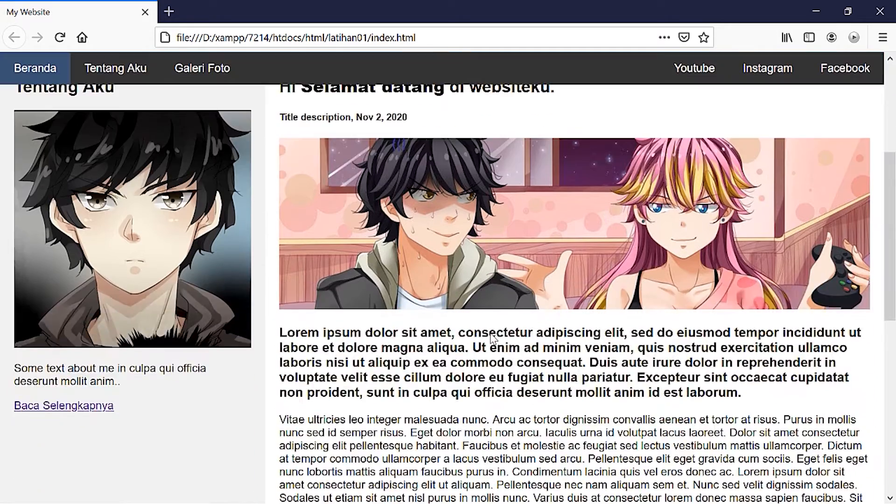
pyautogui.scroll(-10, 491, 337)
pyautogui.scroll(1, 491, 332)
pyautogui.scroll(10, 491, 332)
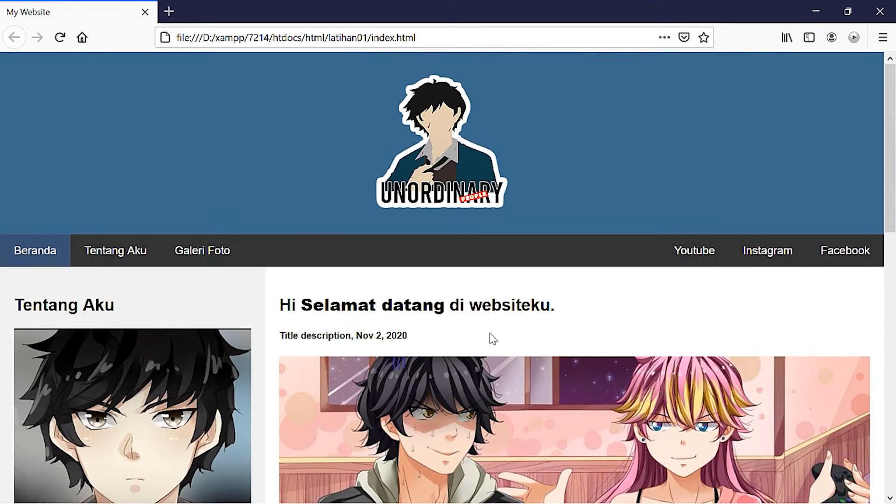
# Go to the website's Tentang Aku page and look through its content down to the end
pyautogui.click(128, 259)
pyautogui.scroll(-6, 342, 313)
pyautogui.scroll(-5, 343, 313)
pyautogui.scroll(10, 336, 310)
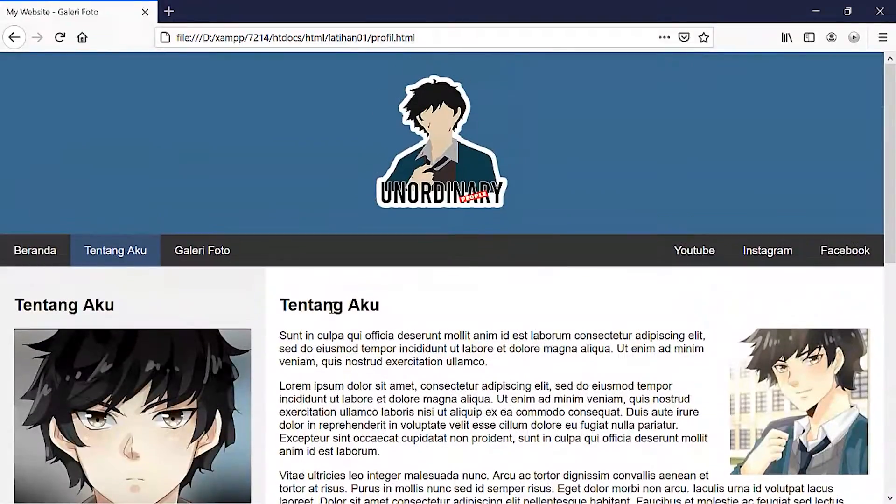
# Go to the Galeri Foto page and look through its captioned pictures
pyautogui.click(220, 258)
pyautogui.scroll(-2, 430, 336)
pyautogui.scroll(-3, 430, 335)
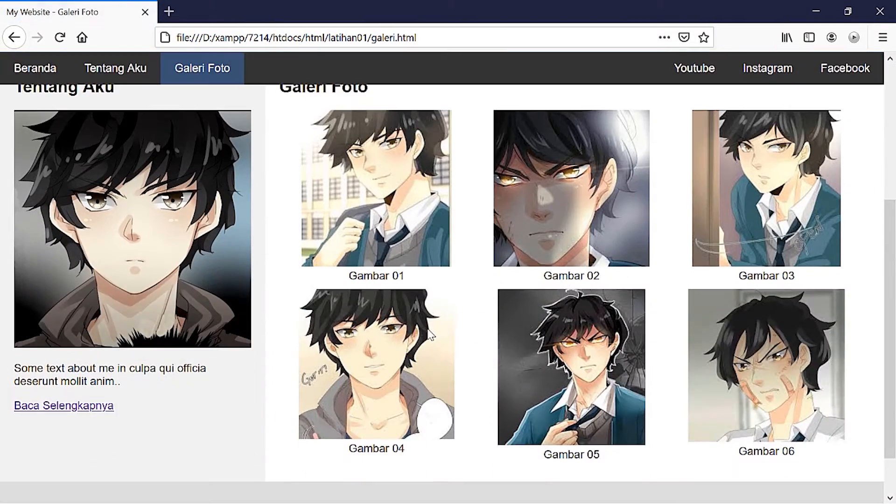
pyautogui.scroll(5, 427, 332)
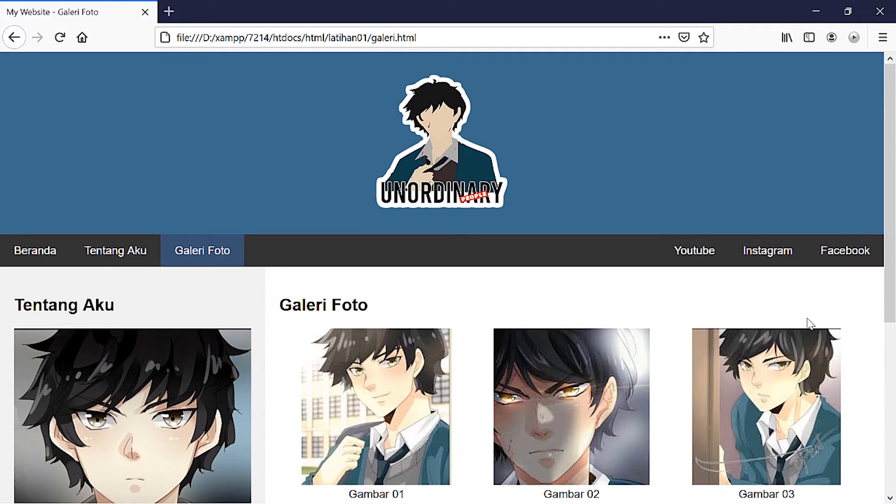
# Test the Youtube, Instagram and Facebook links in the navigation menu, returning to the website between them
pyautogui.click(707, 269)
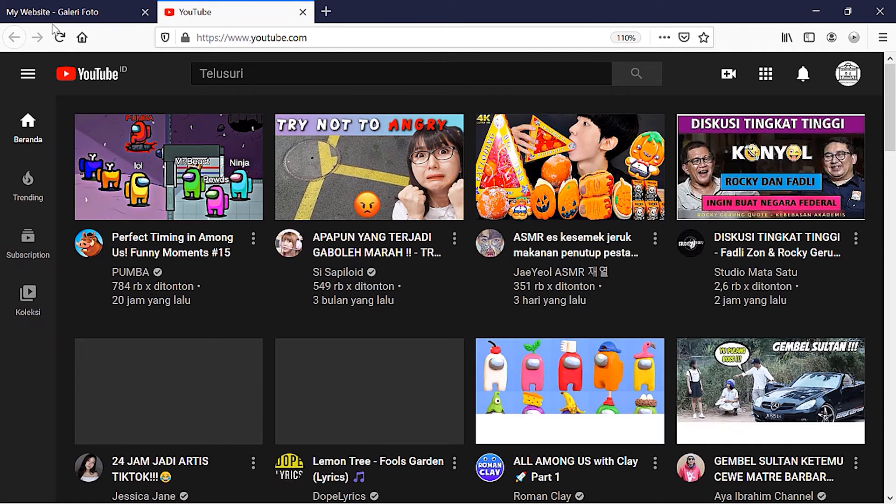
pyautogui.click(86, 14)
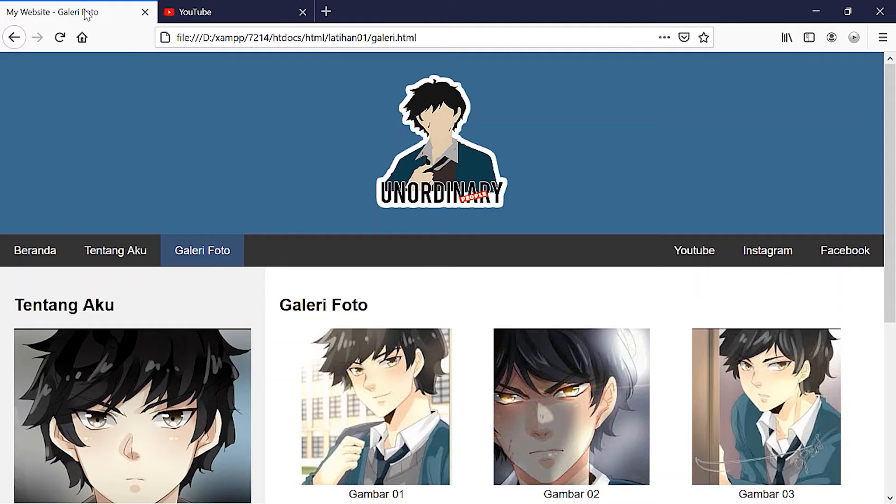
pyautogui.click(788, 257)
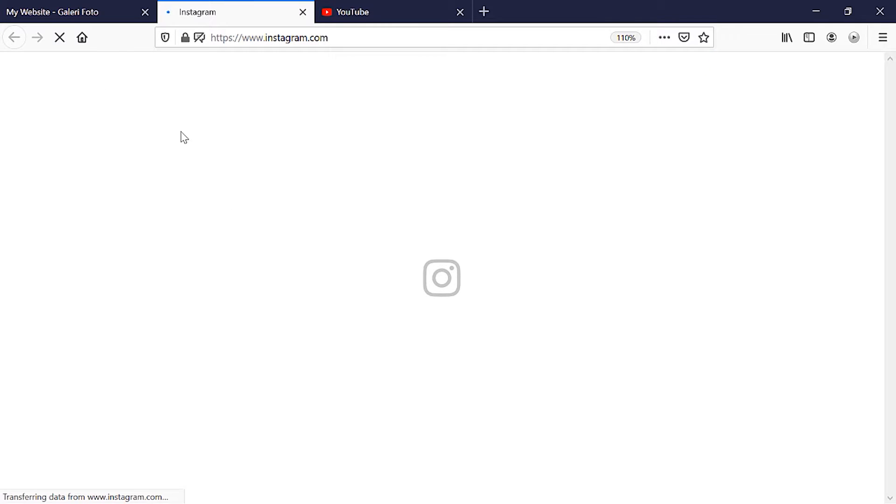
pyautogui.click(106, 15)
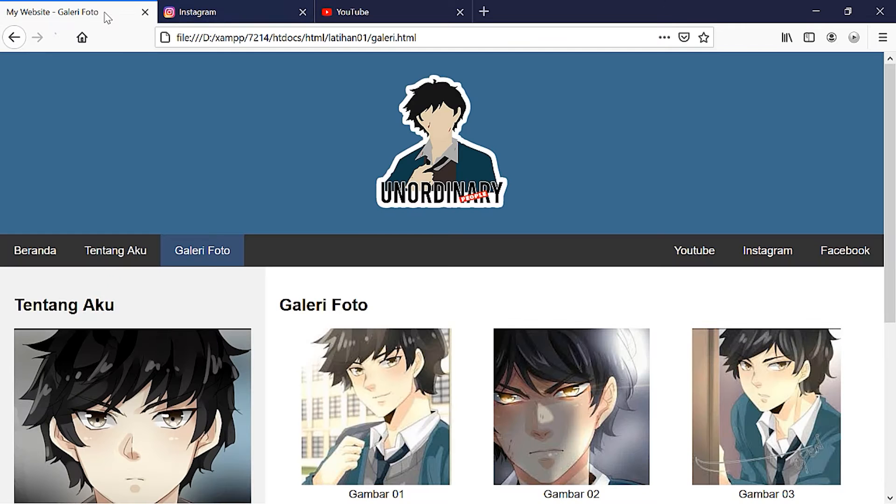
pyautogui.click(847, 260)
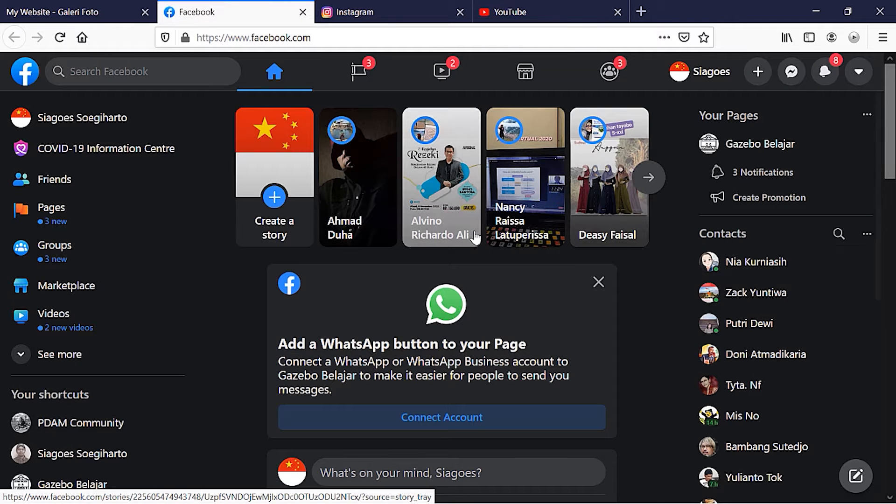
# Close the Facebook, Instagram and YouTube tabs and return to the website's Beranda page
pyautogui.click(302, 13)
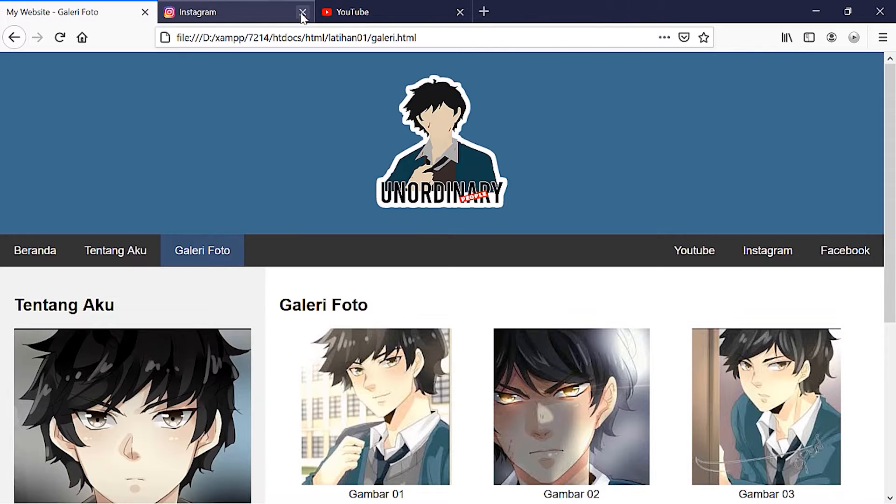
pyautogui.click(303, 13)
pyautogui.click(303, 13)
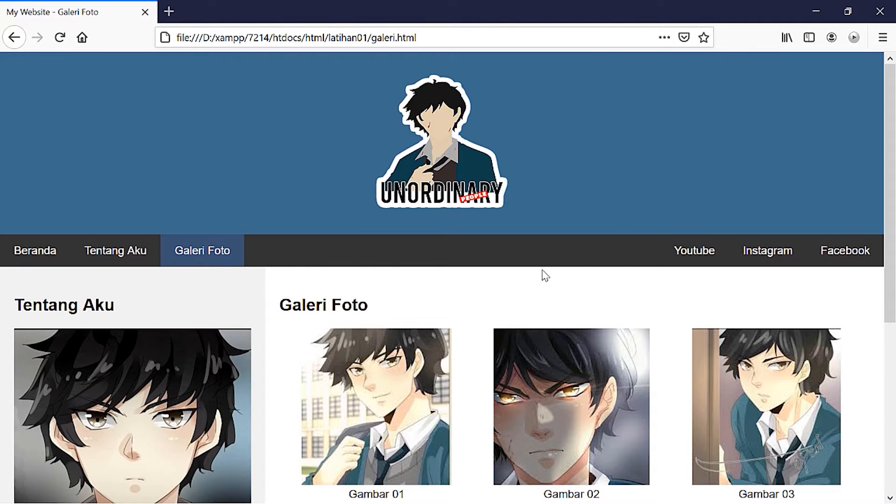
pyautogui.click(21, 261)
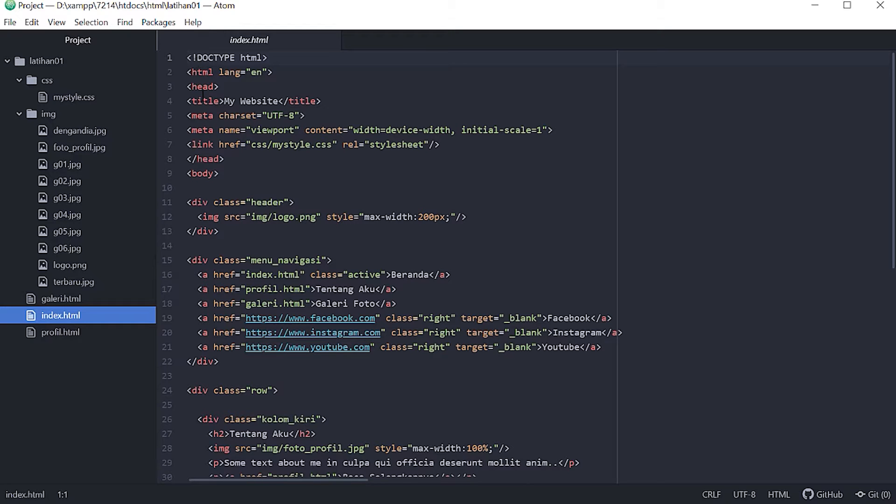
# Switch to Atom and highlight the header block, followed by the menu_navigasi block, in index.html
pyautogui.click(187, 202)
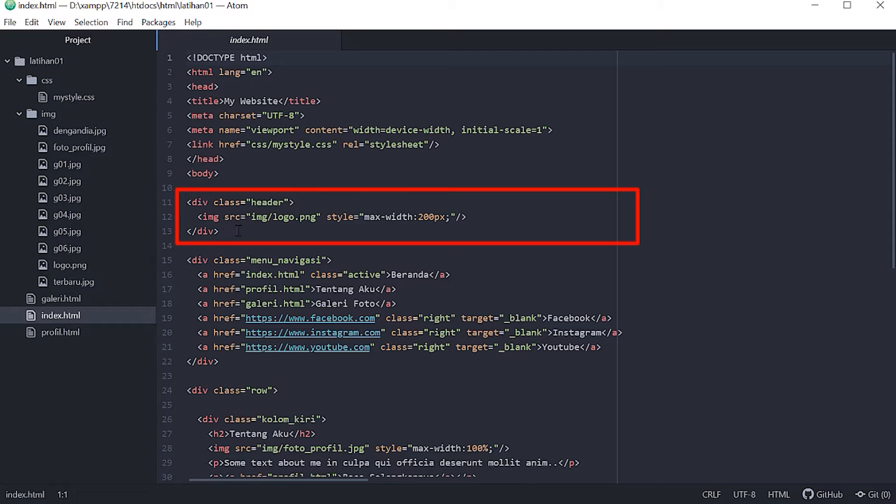
pyautogui.moveTo(238, 231); pyautogui.dragTo(187, 202)
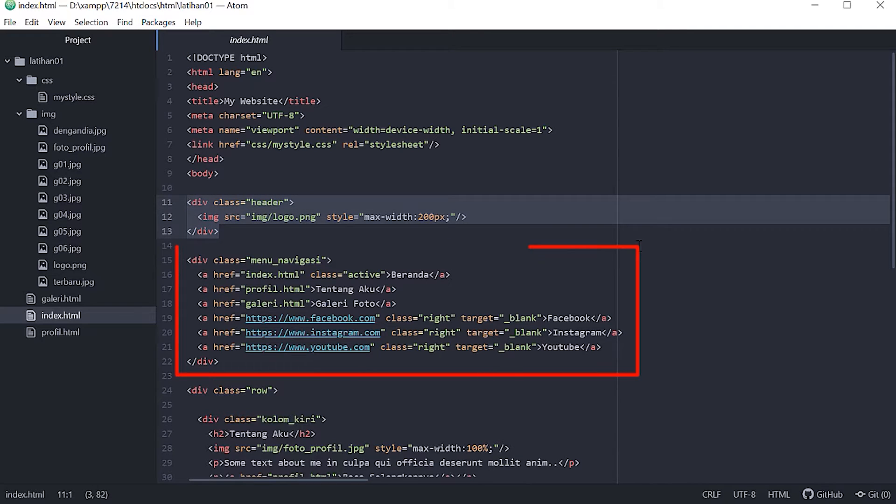
pyautogui.moveTo(228, 363); pyautogui.dragTo(178, 260)
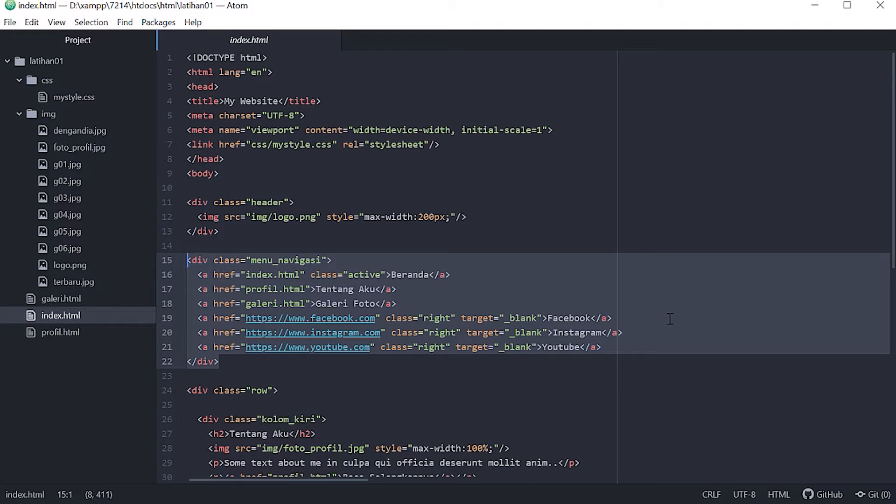
# Highlight the kolom_kiri block, followed by the kolom_utama block, inside the row container of index.html
pyautogui.scroll(-3, 635, 333)
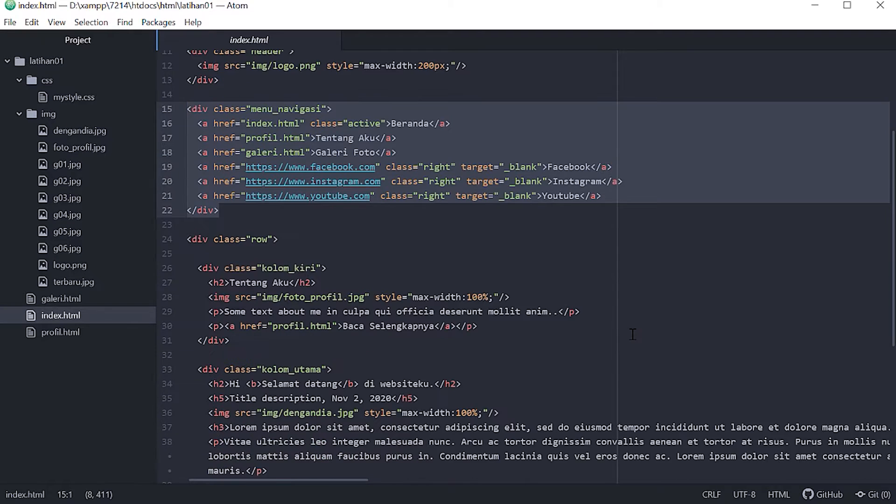
pyautogui.scroll(-1, 633, 334)
pyautogui.moveTo(247, 288); pyautogui.dragTo(200, 220)
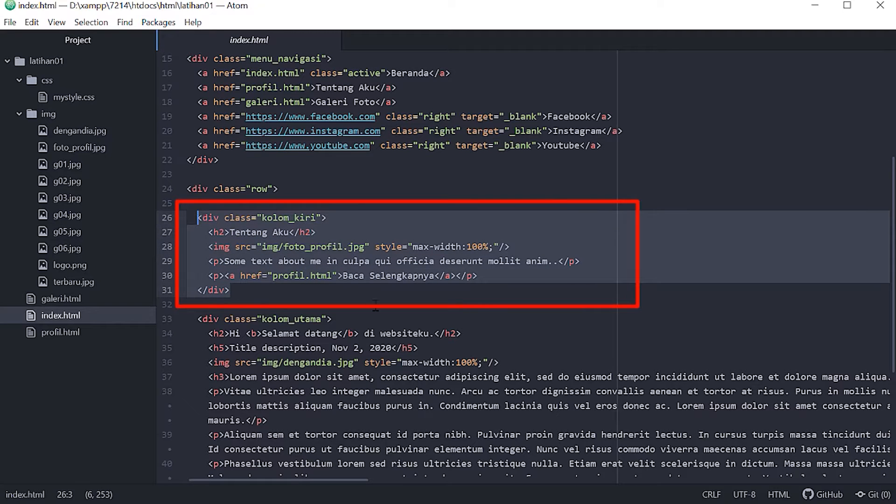
pyautogui.scroll(-3, 368, 308)
pyautogui.click(224, 371)
pyautogui.moveTo(220, 370); pyautogui.dragTo(193, 173)
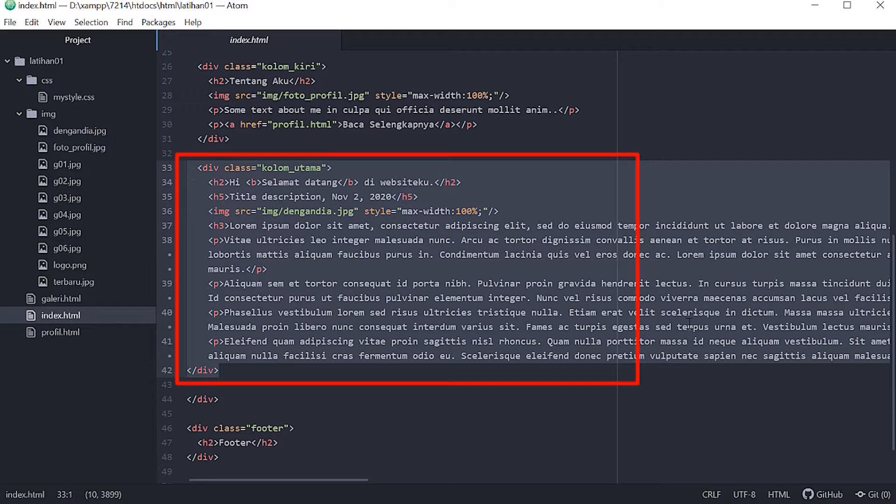
# Highlight the footer block at the end of index.html and review the page structure back up to the head
pyautogui.scroll(-1, 690, 322)
pyautogui.click(224, 411)
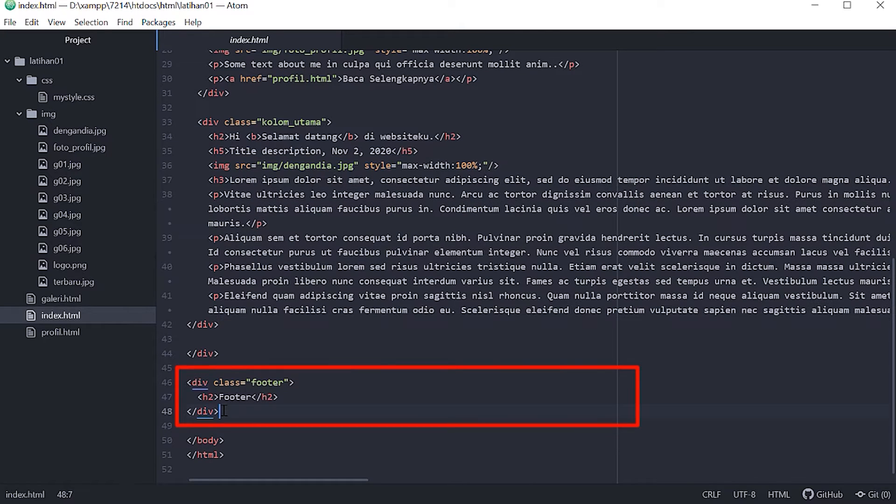
pyautogui.moveTo(224, 411); pyautogui.dragTo(181, 380)
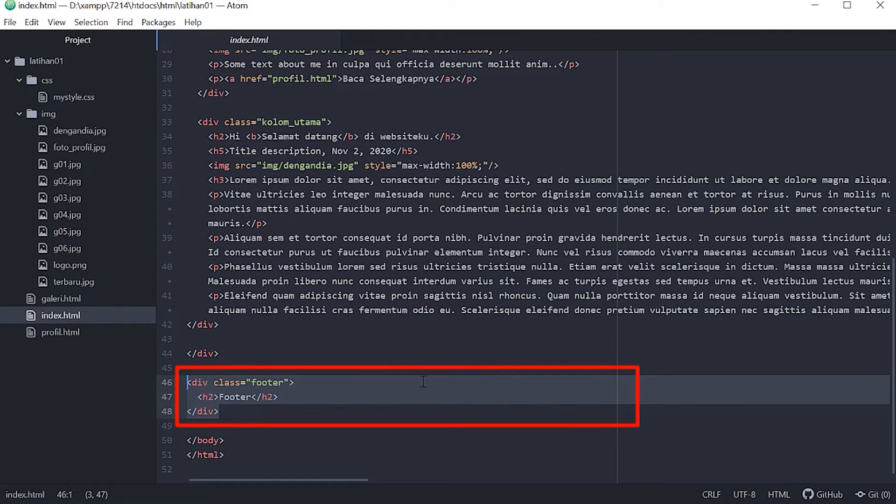
pyautogui.scroll(2, 426, 381)
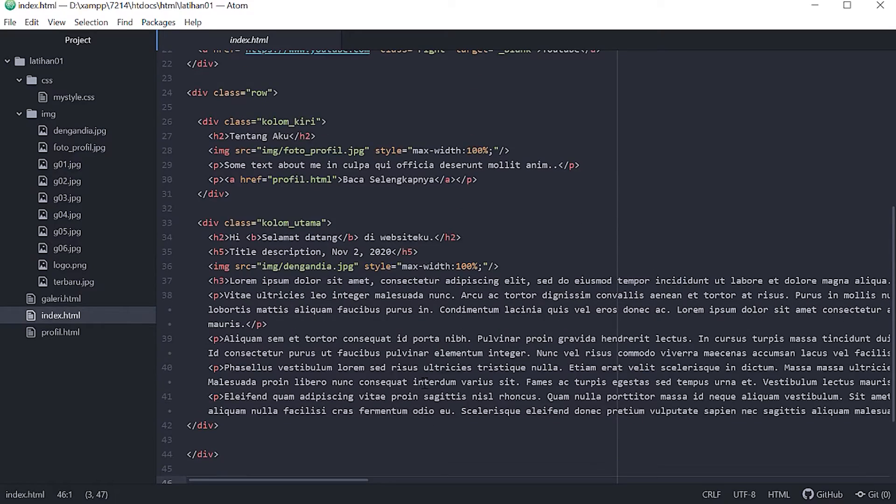
pyautogui.scroll(-2, 424, 382)
pyautogui.scroll(7, 424, 383)
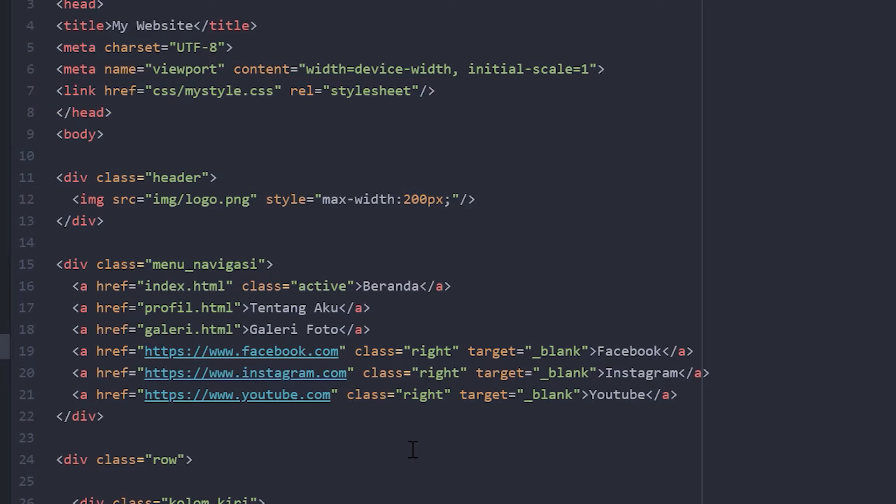
# Open mystyle.css from the css folder to examine the website's style rules
pyautogui.click(452, 334)
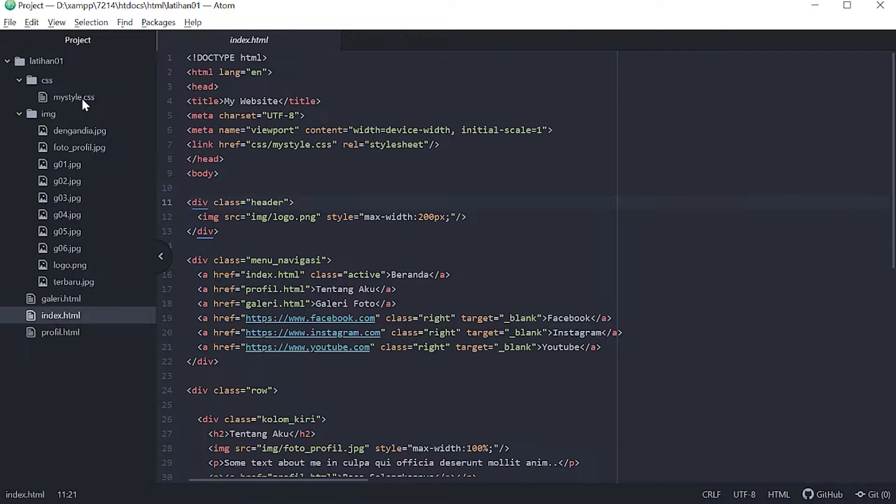
pyautogui.click(120, 9)
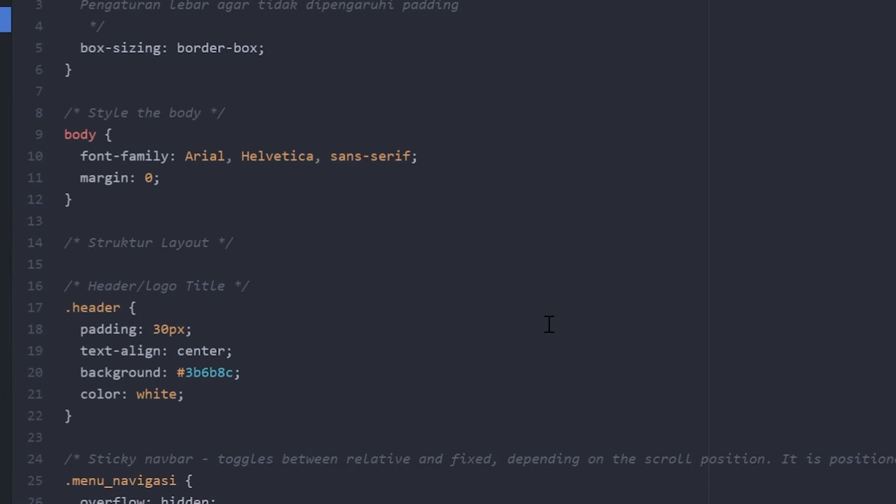
# Highlight the whole .header rule in mystyle.css, followed by its padding, text-align and background declarations one at a time
pyautogui.scroll(-3, 376, 328)
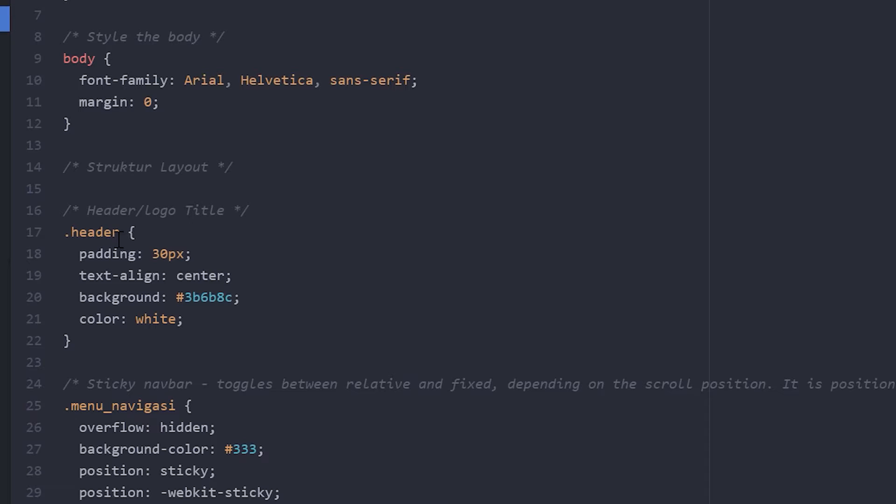
pyautogui.click(64, 205)
pyautogui.moveTo(64, 204)
pyautogui.mouseDown()
pyautogui.moveTo(70, 346)
pyautogui.moveTo(147, 344)
pyautogui.mouseUp()
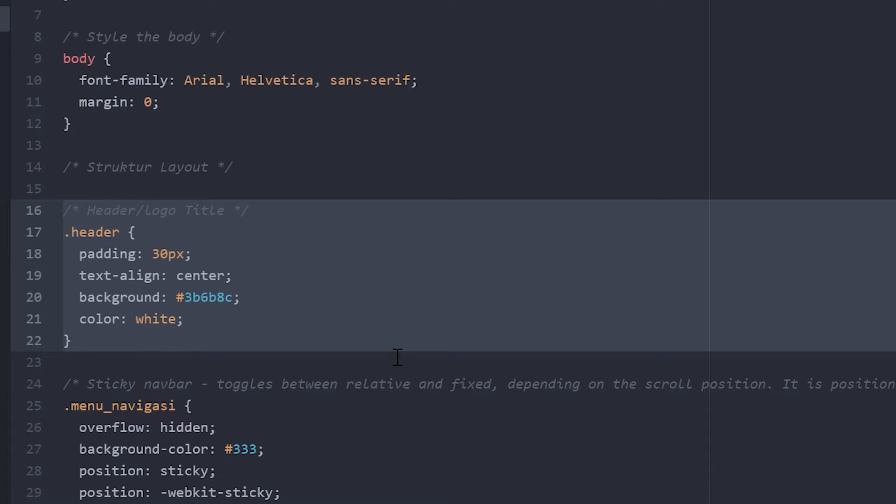
pyautogui.click(286, 290)
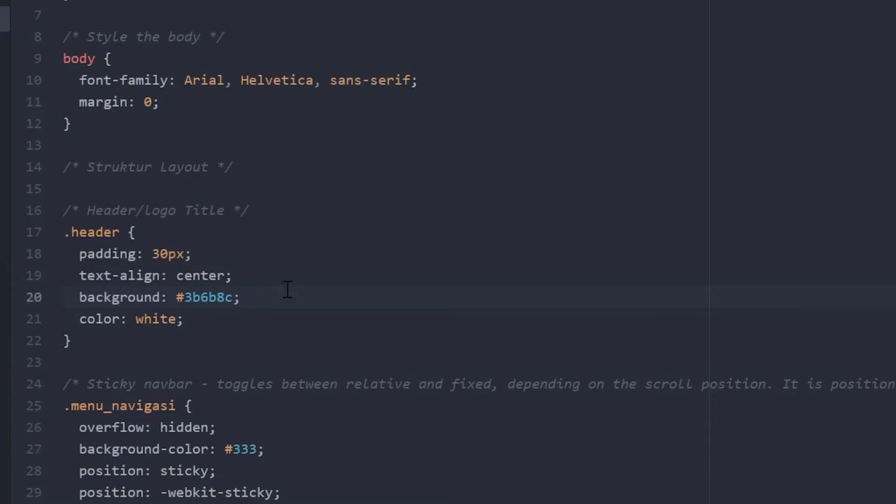
pyautogui.click(79, 253)
pyautogui.moveTo(80, 253); pyautogui.dragTo(219, 255)
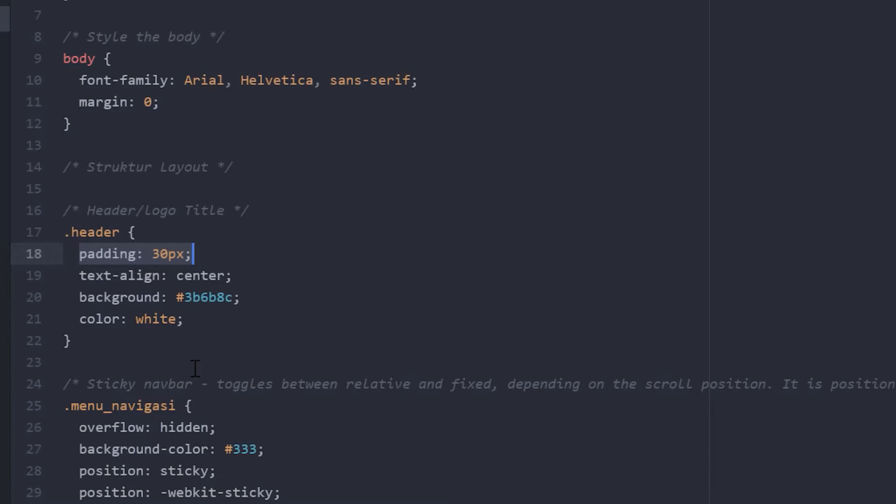
pyautogui.moveTo(79, 275); pyautogui.dragTo(260, 275)
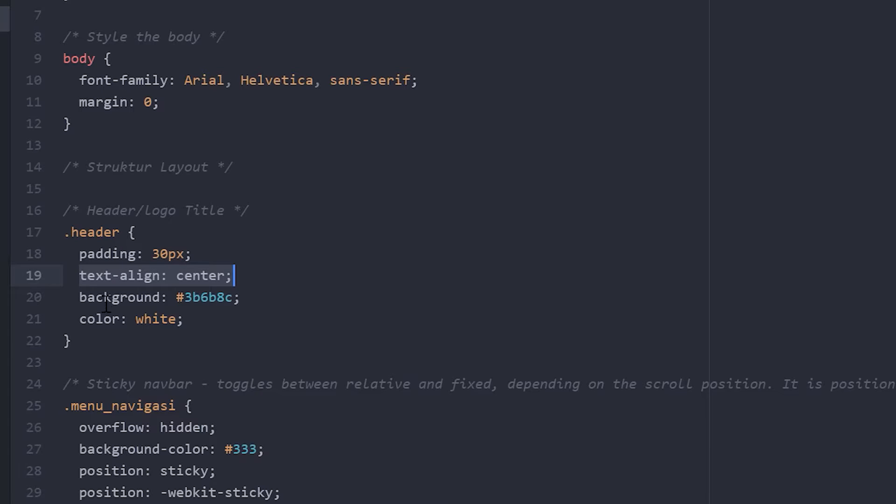
pyautogui.moveTo(80, 297); pyautogui.dragTo(254, 299)
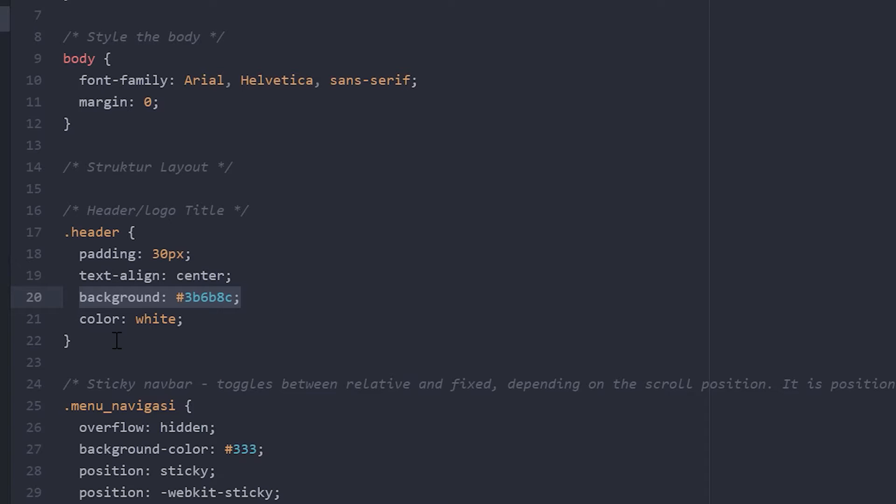
pyautogui.click(90, 319)
# Highlight the .menu_navigasi rule, followed by its overflow, background-color, both position and top declarations one at a time
pyautogui.click(264, 436)
pyautogui.scroll(-3, 264, 439)
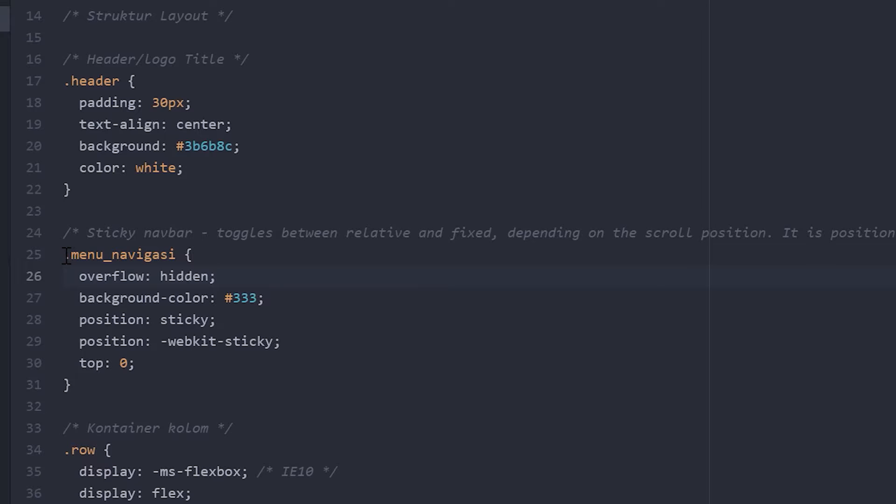
pyautogui.moveTo(68, 255)
pyautogui.mouseDown()
pyautogui.moveTo(104, 342)
pyautogui.moveTo(171, 390)
pyautogui.mouseUp()
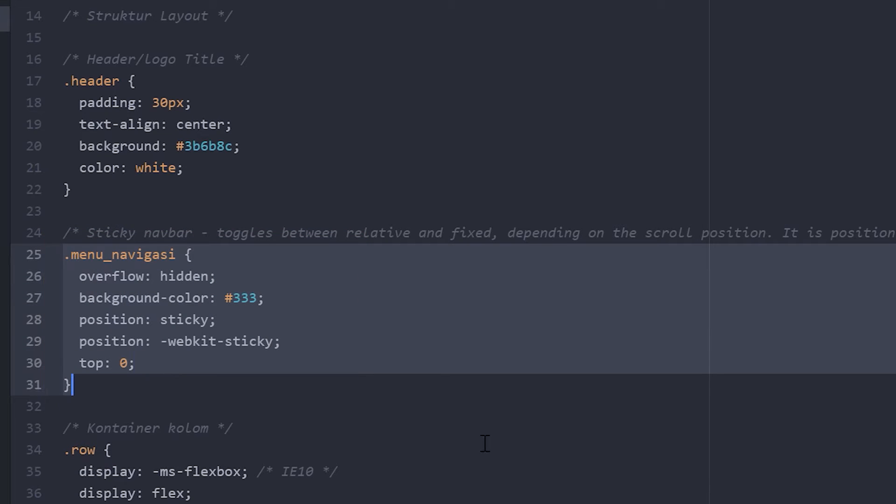
pyautogui.click(313, 364)
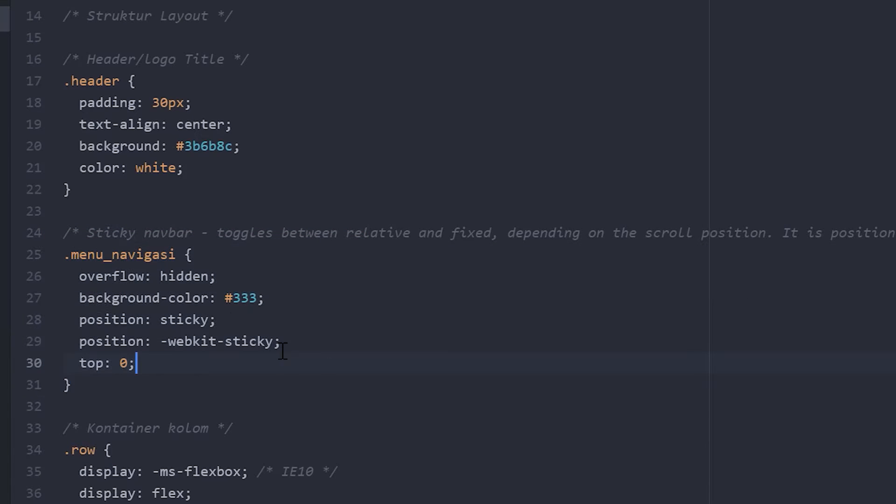
pyautogui.moveTo(83, 276); pyautogui.dragTo(227, 276)
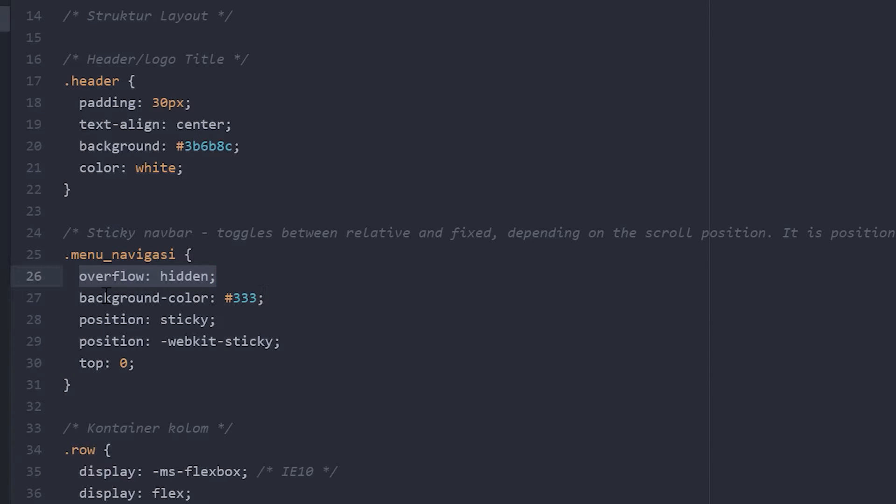
pyautogui.moveTo(81, 298); pyautogui.dragTo(285, 294)
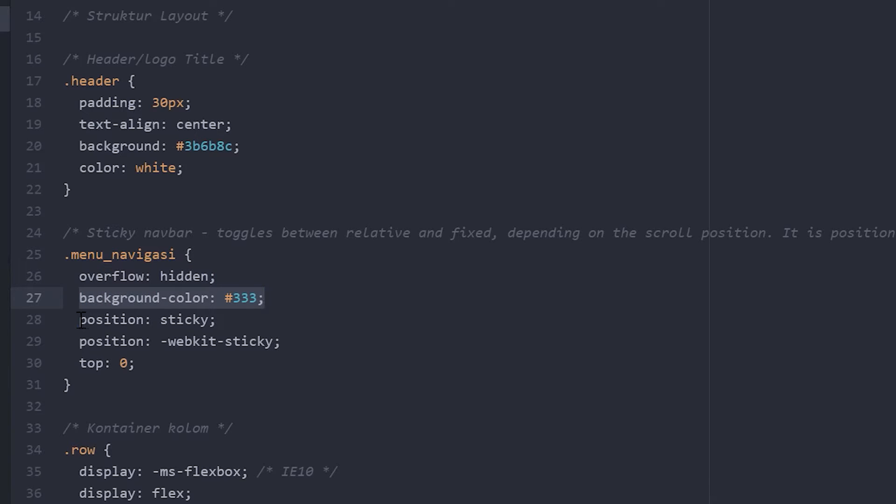
pyautogui.moveTo(81, 320); pyautogui.dragTo(262, 320)
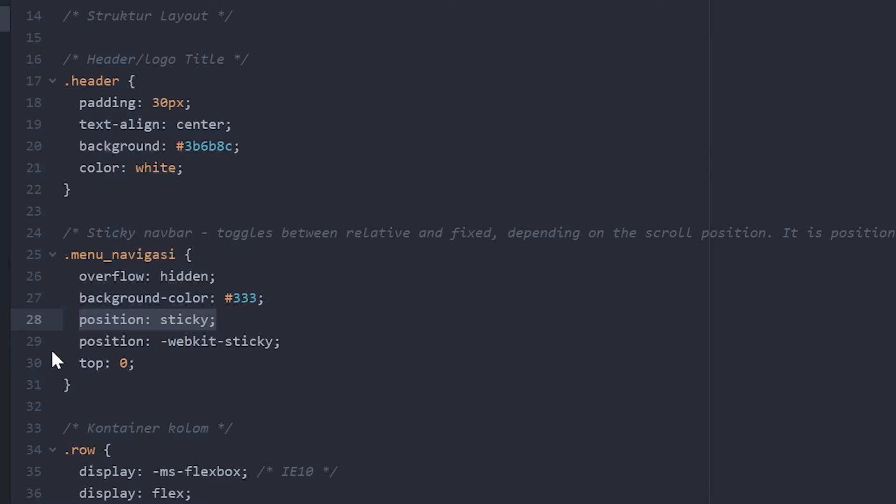
pyautogui.moveTo(80, 341); pyautogui.dragTo(307, 342)
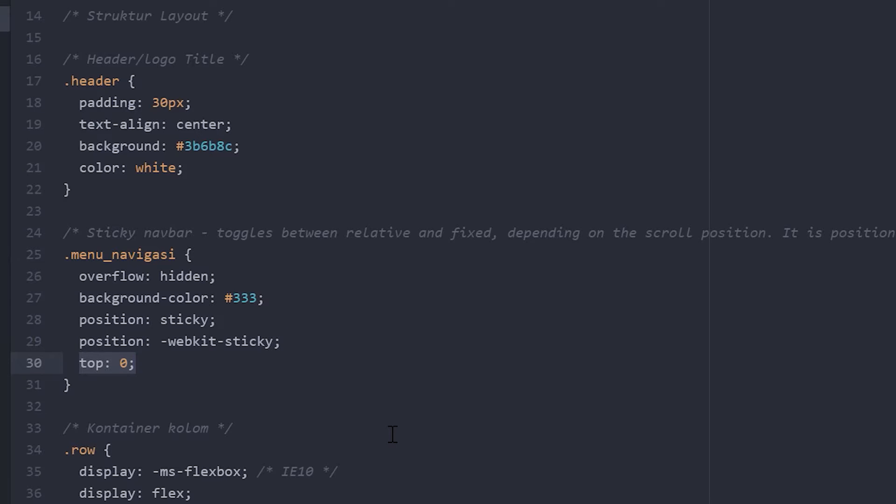
# Highlight the .row container rule, followed by each of its display and flex-wrap declarations, including the IE10 variants
pyautogui.scroll(-5, 392, 434)
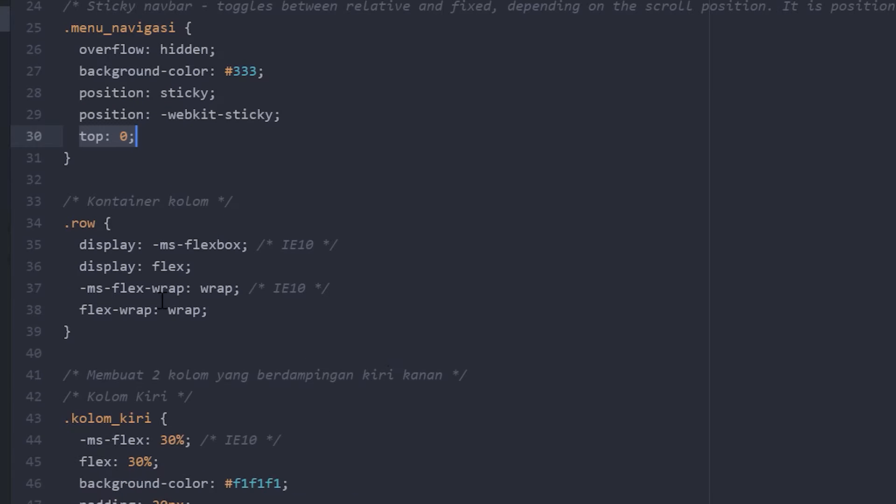
pyautogui.click(63, 223)
pyautogui.moveTo(71, 332)
pyautogui.mouseDown()
pyautogui.moveTo(79, 310)
pyautogui.moveTo(55, 218)
pyautogui.mouseUp()
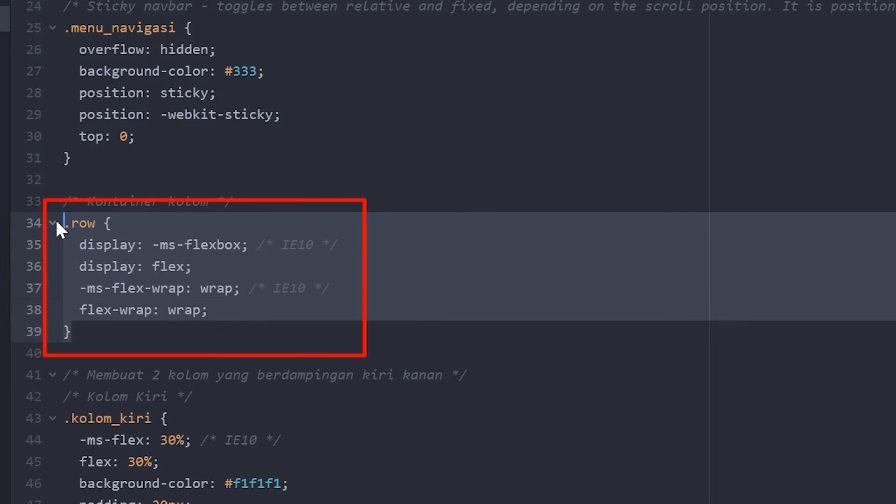
pyautogui.click(234, 374)
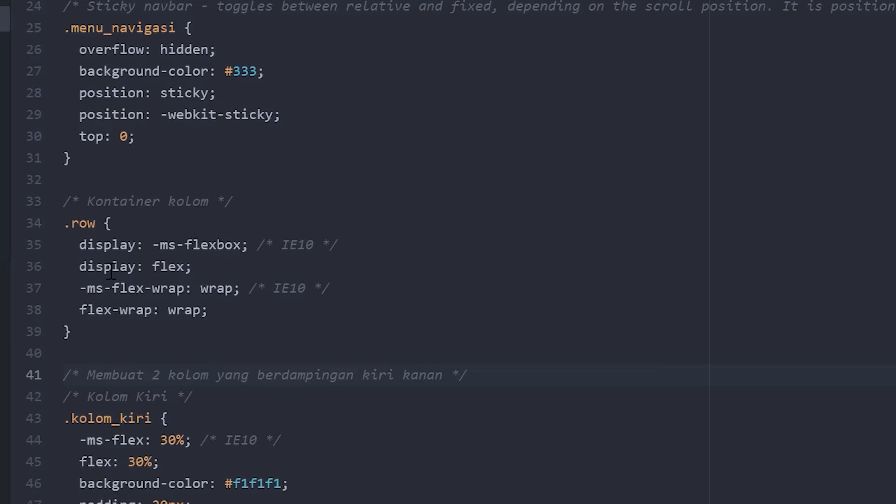
pyautogui.moveTo(80, 245); pyautogui.dragTo(266, 244)
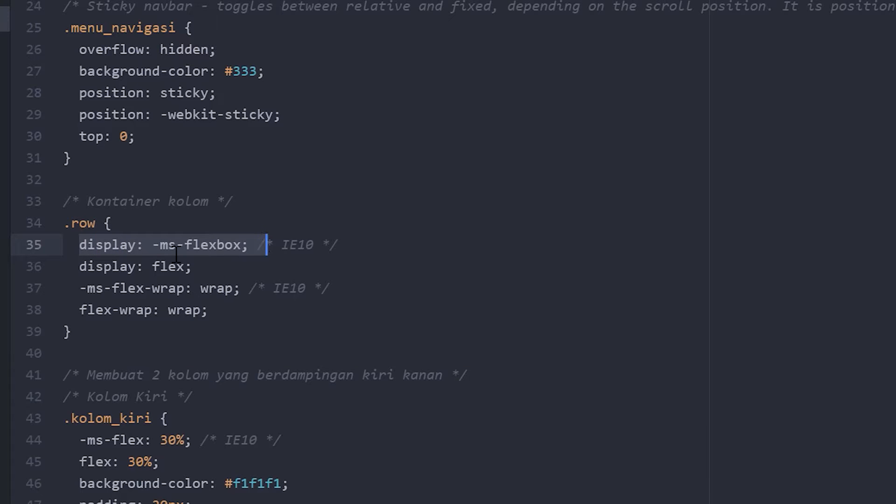
pyautogui.moveTo(80, 266); pyautogui.dragTo(194, 267)
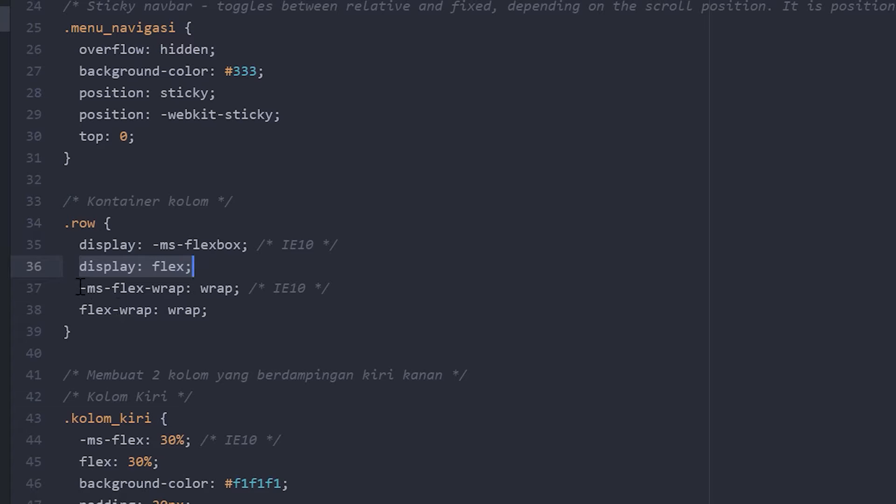
pyautogui.moveTo(80, 288); pyautogui.dragTo(250, 288)
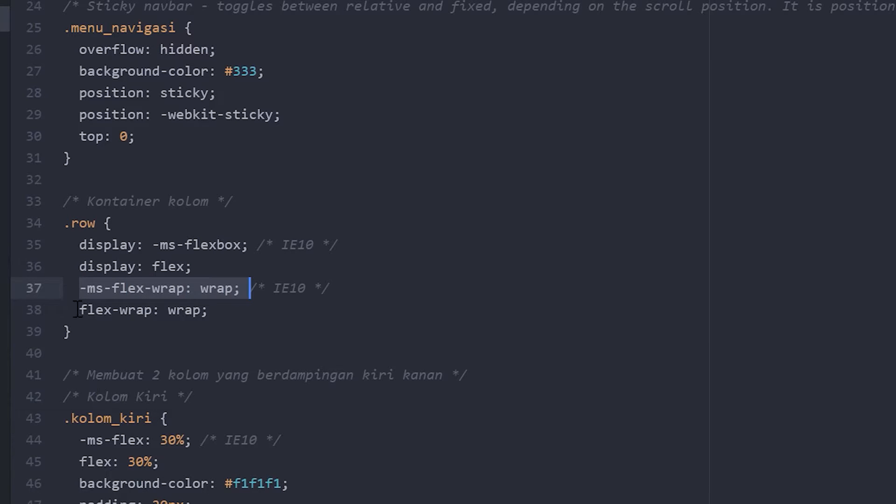
pyautogui.moveTo(79, 310); pyautogui.dragTo(220, 310)
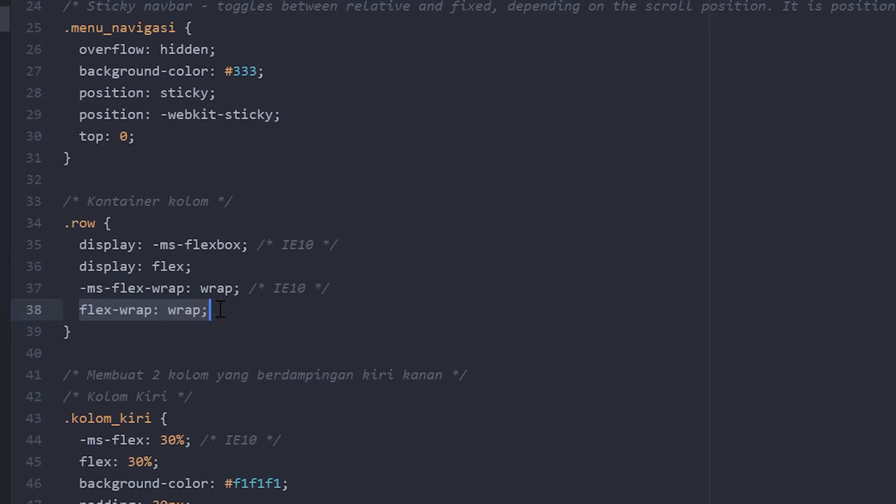
# Highlight the .kolom_kiri rule, followed by its -ms-flex, flex, background-color and padding declarations one at a time
pyautogui.click(219, 420)
pyautogui.scroll(-4, 226, 420)
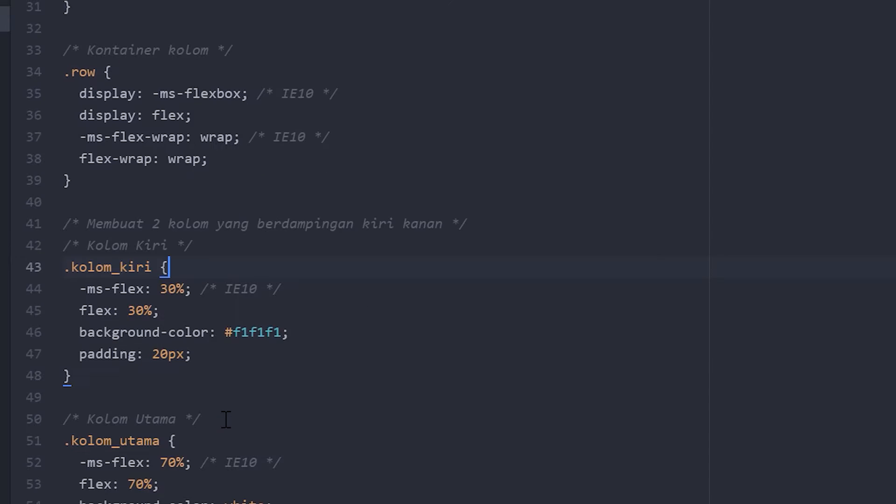
pyautogui.moveTo(67, 192)
pyautogui.mouseDown()
pyautogui.moveTo(117, 300)
pyautogui.moveTo(138, 298)
pyautogui.mouseUp()
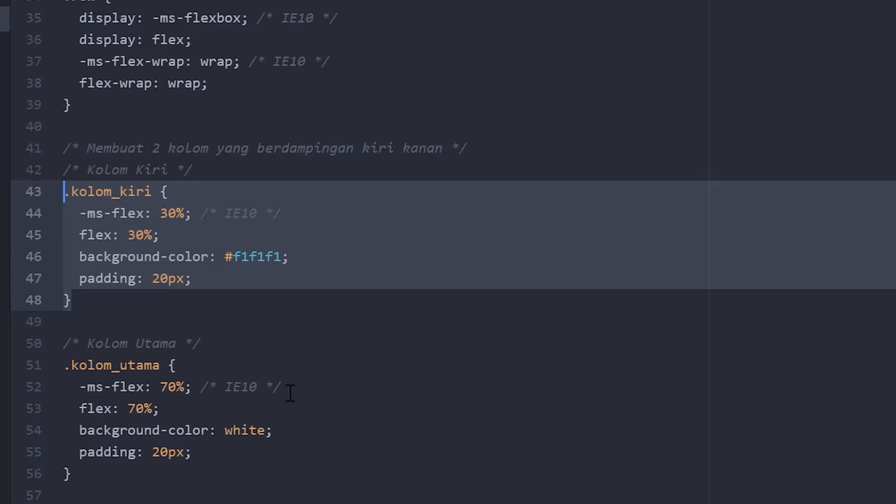
pyautogui.click(87, 215)
pyautogui.moveTo(130, 216); pyautogui.dragTo(202, 213)
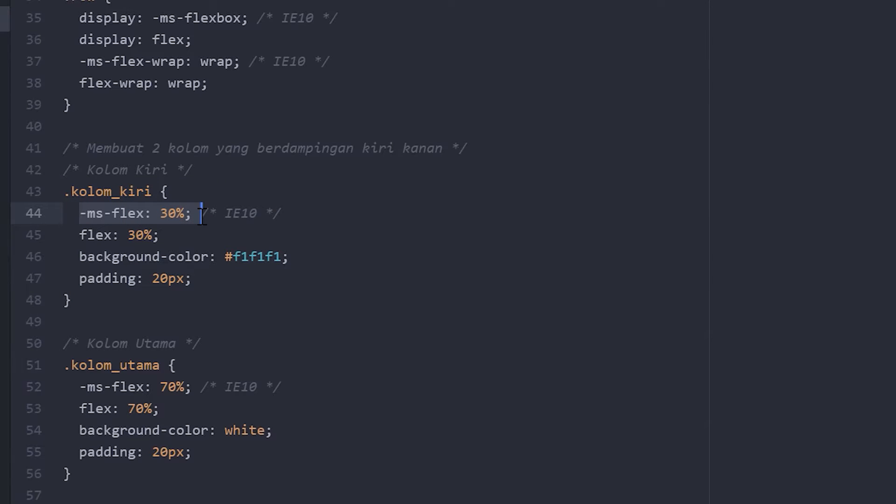
pyautogui.moveTo(80, 235); pyautogui.dragTo(164, 236)
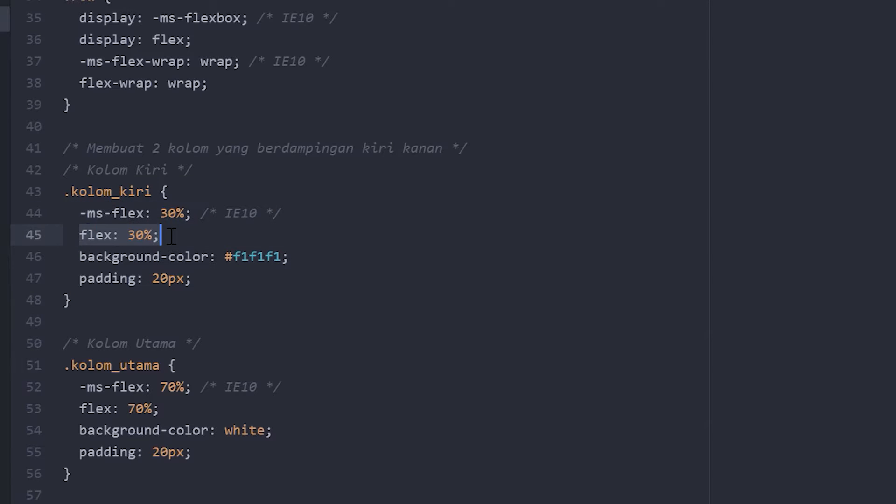
pyautogui.moveTo(81, 258); pyautogui.dragTo(314, 260)
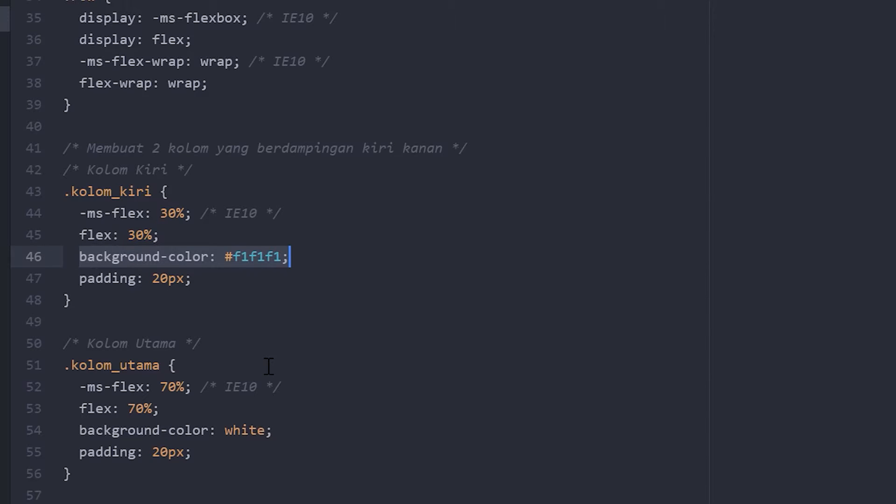
pyautogui.click(80, 279)
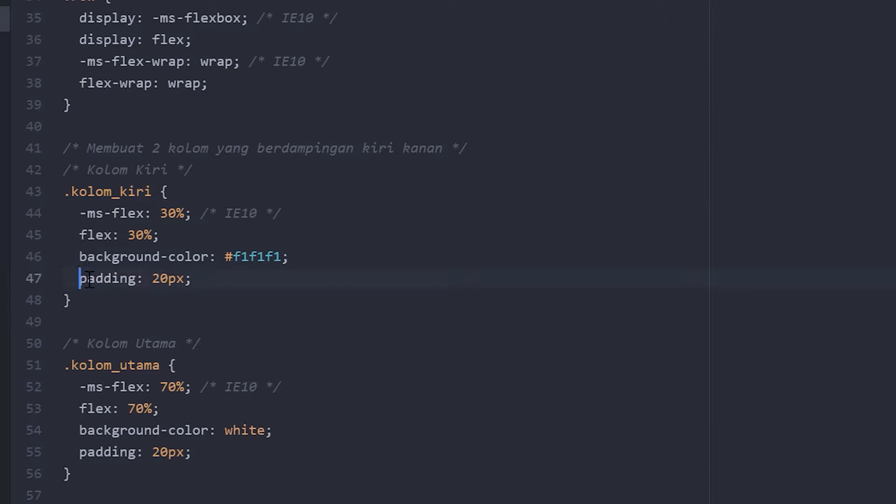
pyautogui.moveTo(80, 279); pyautogui.dragTo(195, 278)
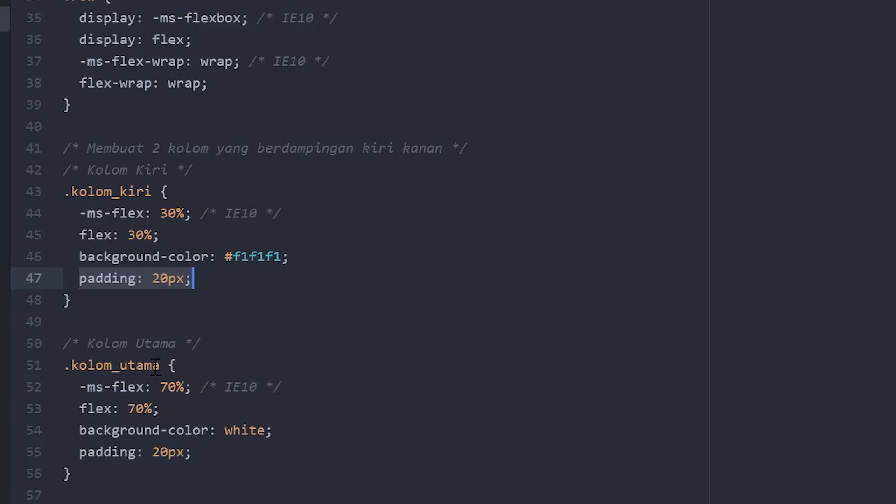
# Highlight the .kolom_utama rule, followed by its -ms-flex, flex, background-color and padding declarations one at a time
pyautogui.scroll(-2, 153, 473)
pyautogui.scroll(-2, 153, 473)
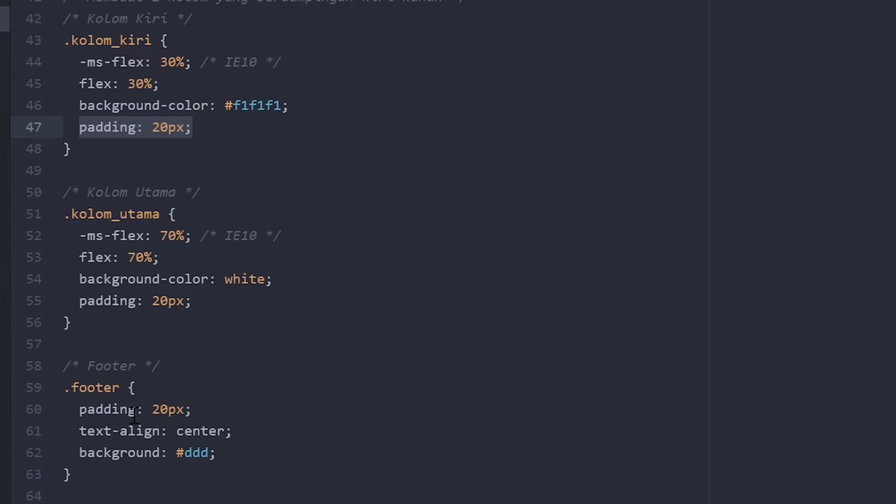
pyautogui.moveTo(72, 322); pyautogui.dragTo(61, 216)
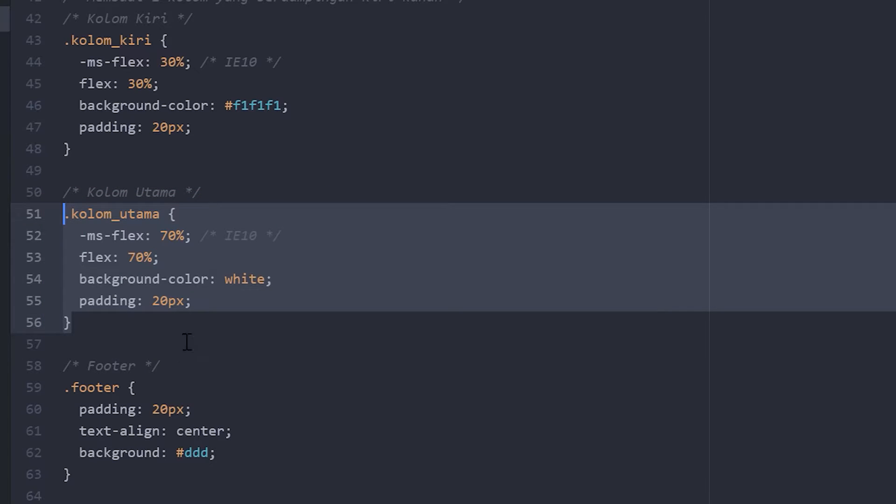
pyautogui.click(87, 235)
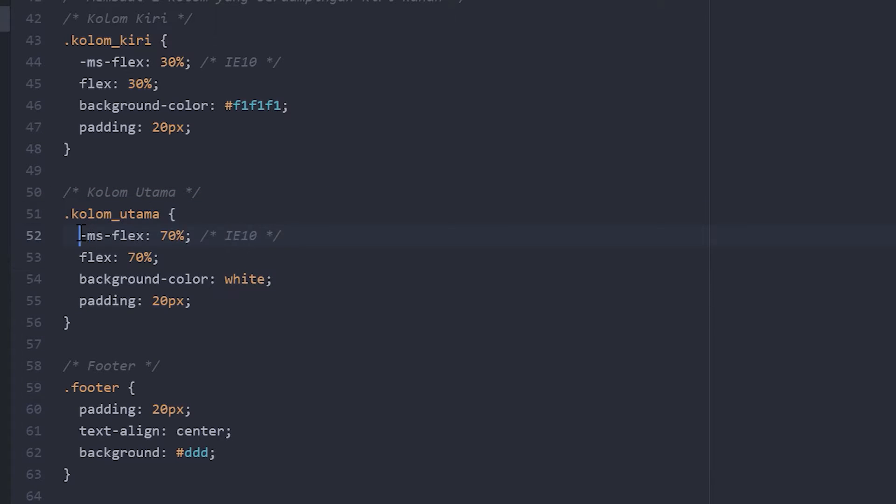
pyautogui.moveTo(79, 235); pyautogui.dragTo(192, 235)
pyautogui.moveTo(79, 257); pyautogui.dragTo(159, 257)
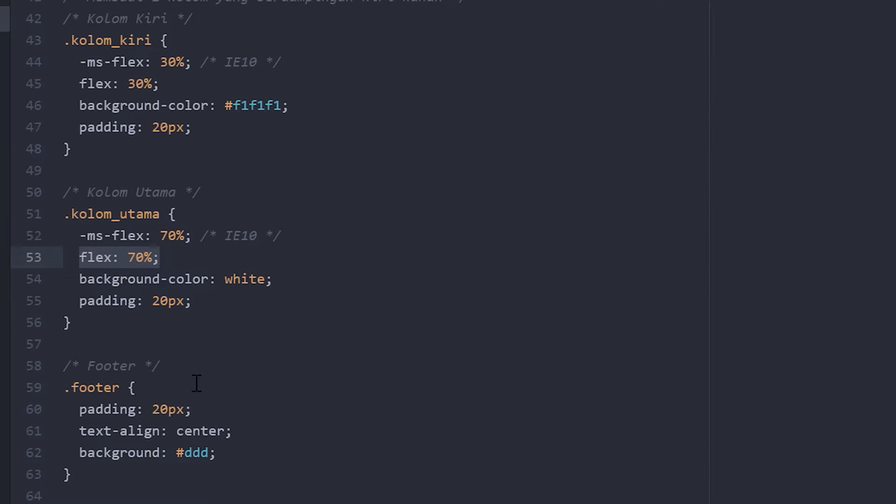
pyautogui.moveTo(79, 278); pyautogui.dragTo(284, 278)
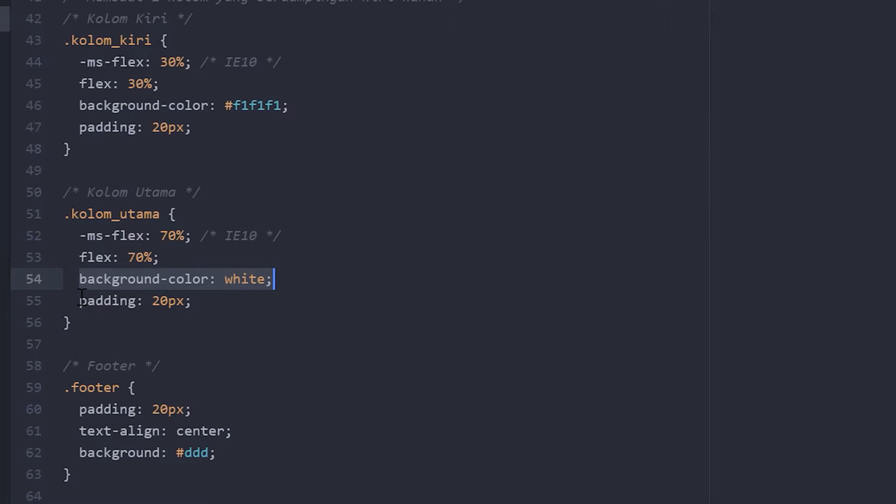
pyautogui.moveTo(79, 301); pyautogui.dragTo(198, 301)
# Highlight the .footer rule, followed by its padding, text-align and background declarations
pyautogui.scroll(-3, 251, 406)
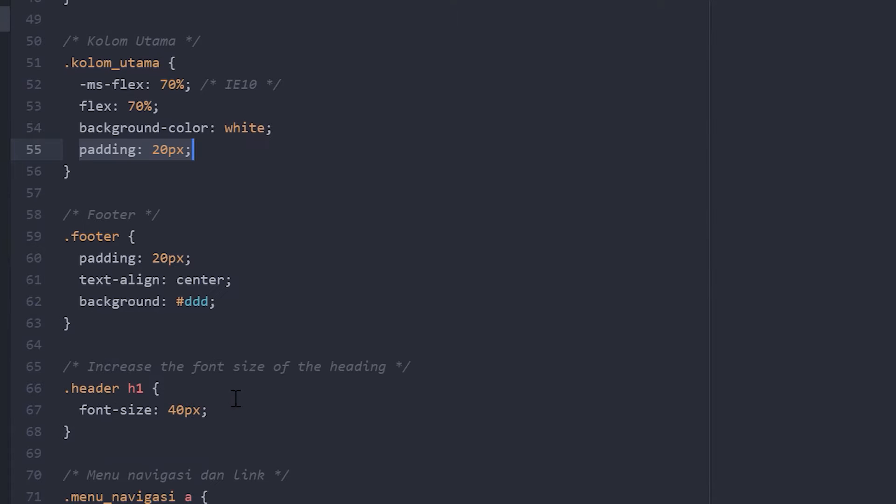
pyautogui.moveTo(94, 320); pyautogui.dragTo(62, 236)
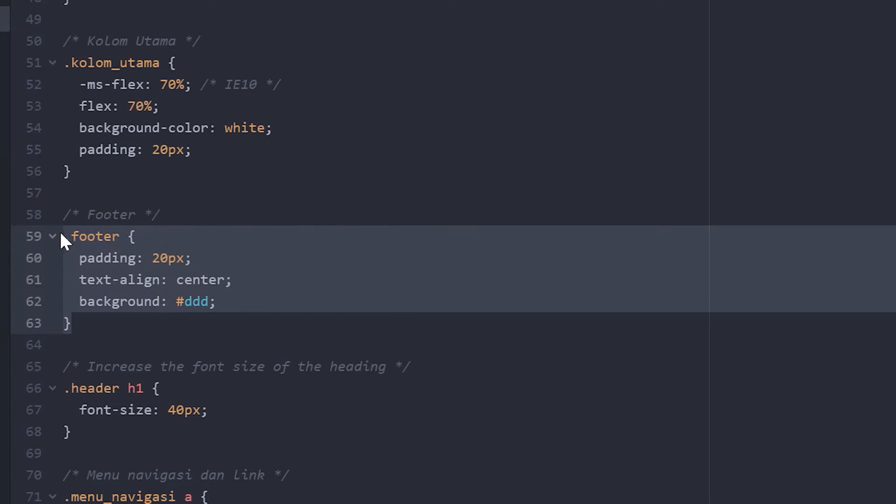
pyautogui.click(258, 367)
pyautogui.moveTo(79, 258); pyautogui.dragTo(250, 301)
pyautogui.click(227, 280)
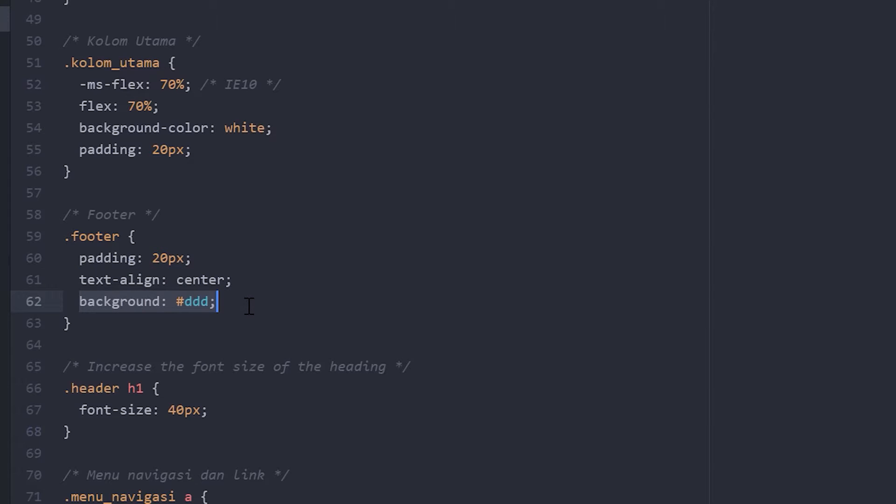
# Highlight the .header h1 rule, followed by its header selector and its font-size declaration
pyautogui.click(280, 307)
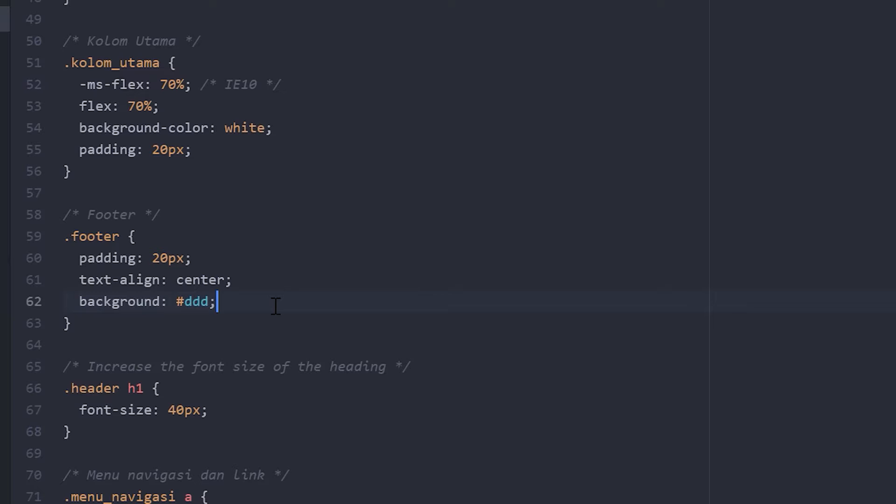
pyautogui.scroll(-1, 280, 310)
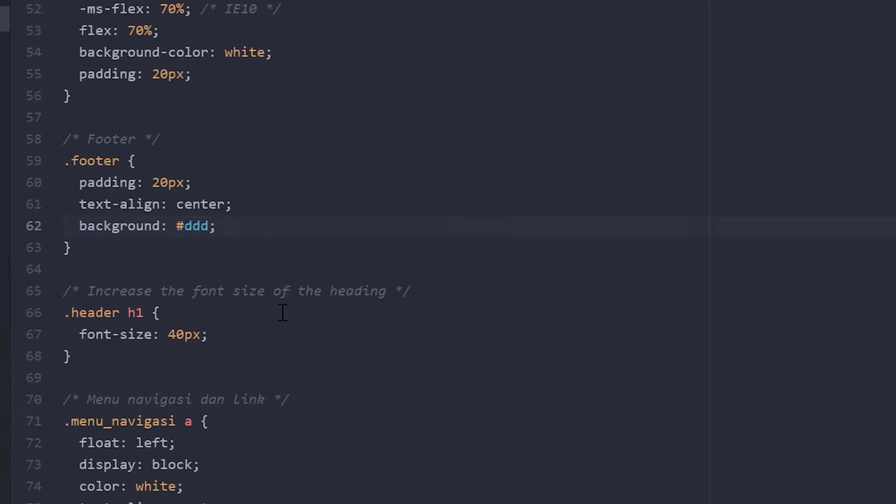
pyautogui.moveTo(75, 357); pyautogui.dragTo(65, 316)
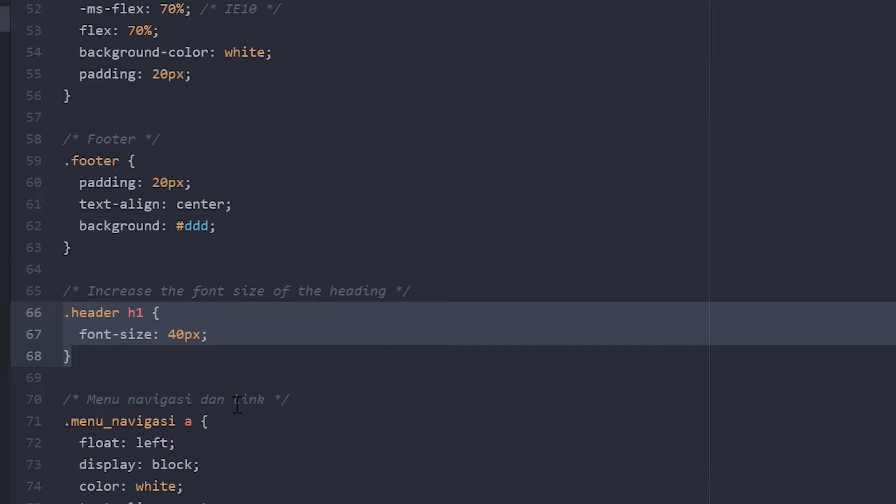
pyautogui.click(136, 314)
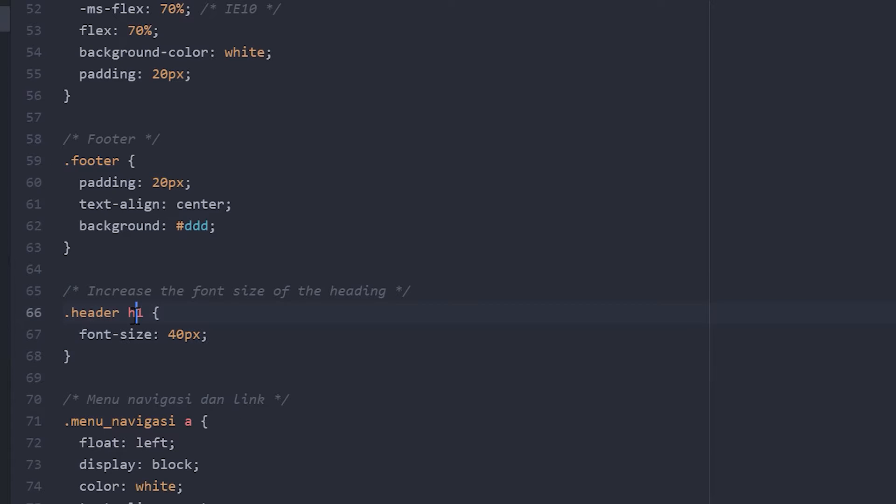
pyautogui.doubleClick(99, 314)
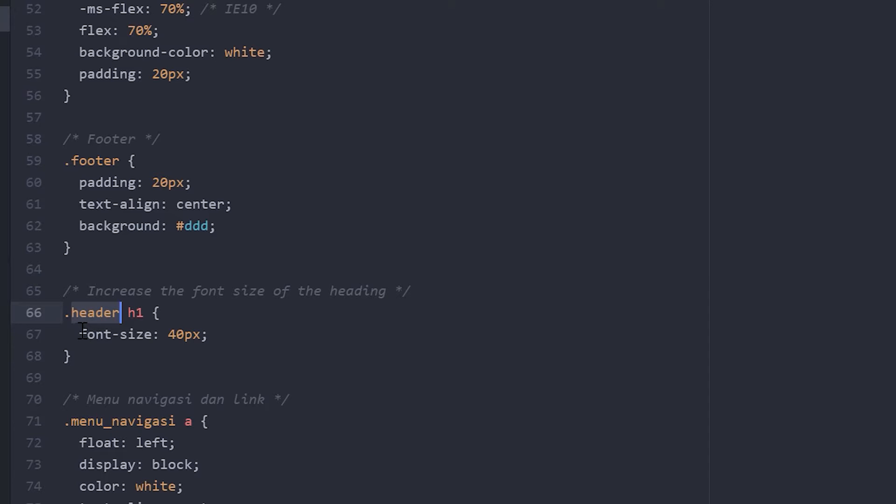
pyautogui.moveTo(79, 335); pyautogui.dragTo(211, 334)
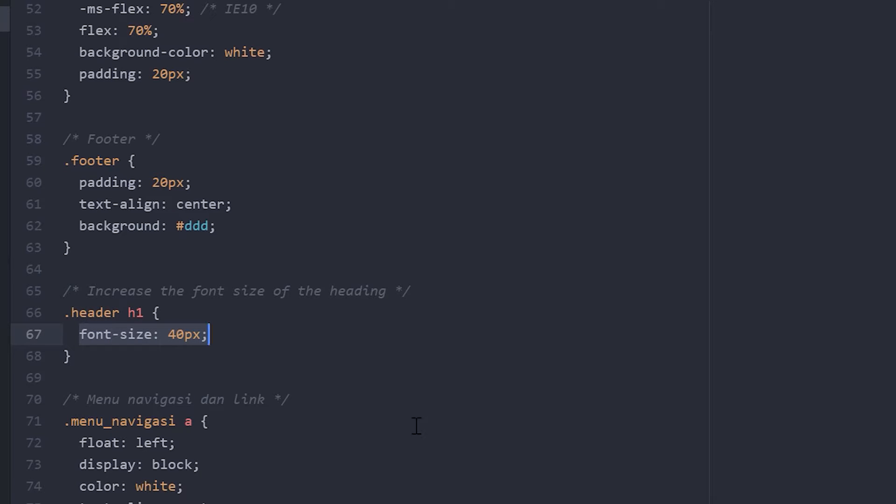
# Highlight the .menu_navigasi link rules one at a time: a, a.right, a:hover and a.active
pyautogui.scroll(-5, 417, 426)
pyautogui.scroll(-2, 418, 426)
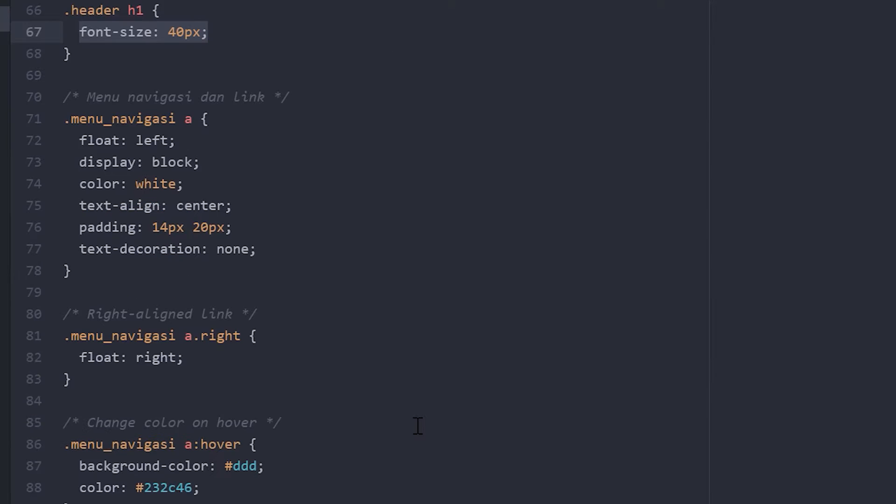
pyautogui.scroll(-2, 417, 426)
pyautogui.click(301, 305)
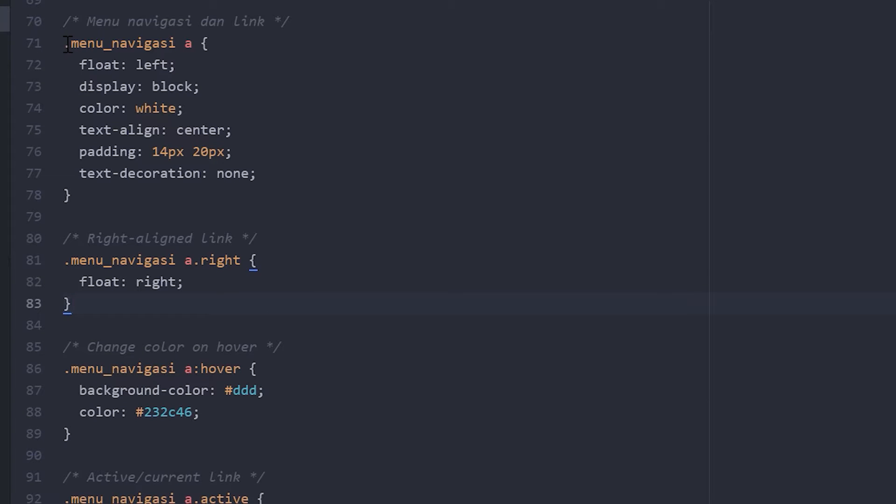
pyautogui.moveTo(89, 195); pyautogui.dragTo(55, 52)
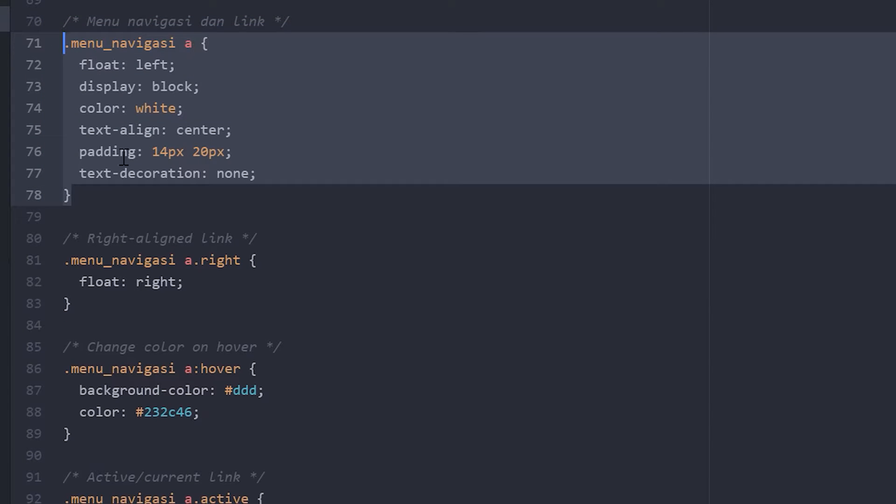
pyautogui.moveTo(75, 306); pyautogui.dragTo(66, 256)
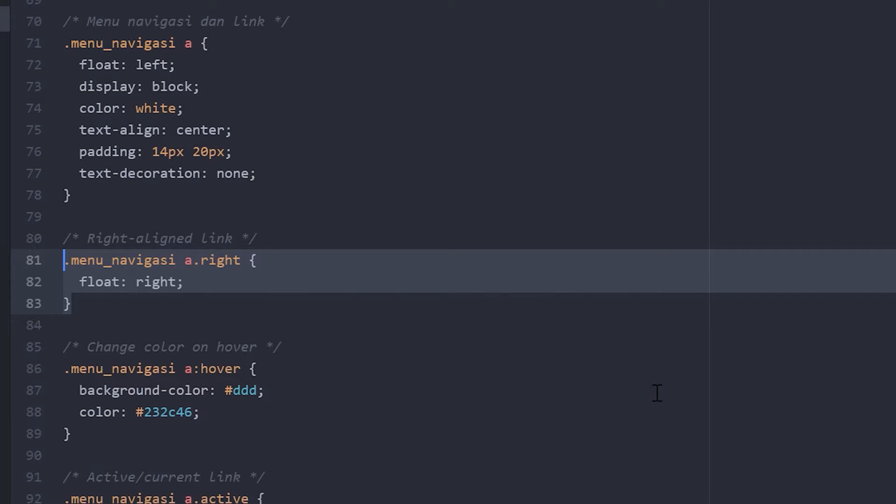
pyautogui.moveTo(88, 436); pyautogui.dragTo(51, 369)
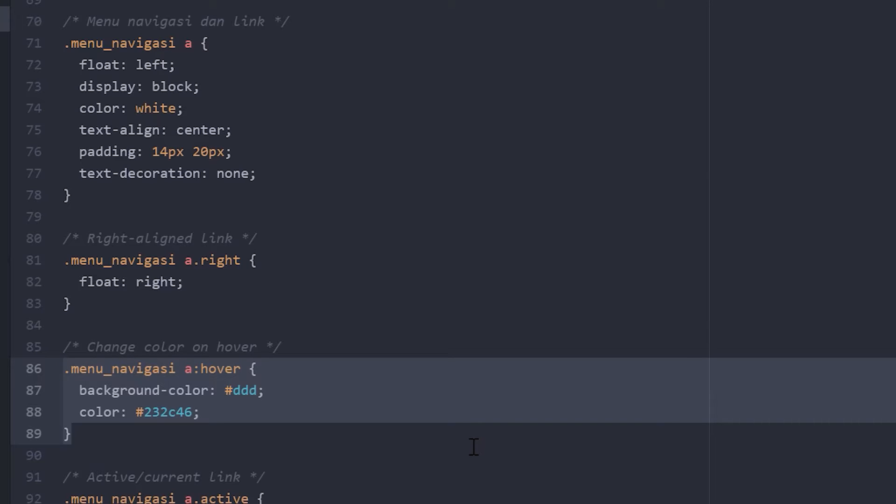
pyautogui.scroll(-2, 426, 446)
pyautogui.moveTo(71, 413); pyautogui.dragTo(44, 360)
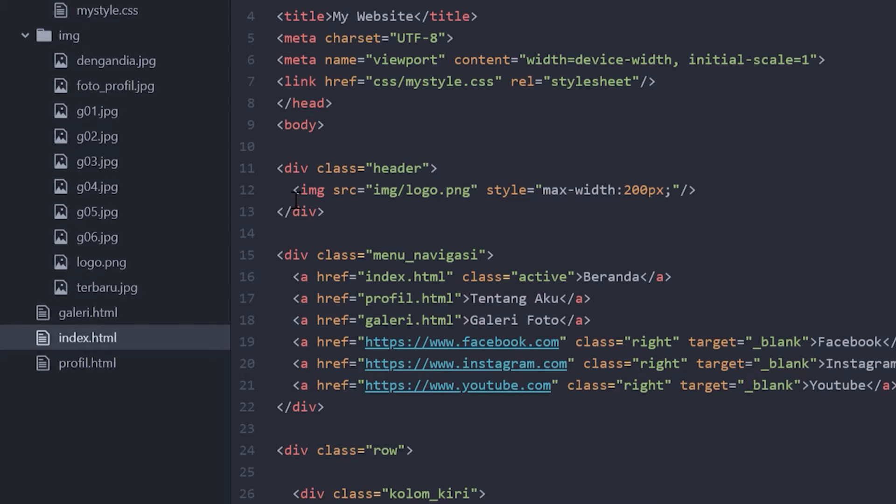
# Highlight the logo image tag in index.html's header div, followed by its img folder and logo.png file name
pyautogui.moveTo(295, 190); pyautogui.dragTo(709, 195)
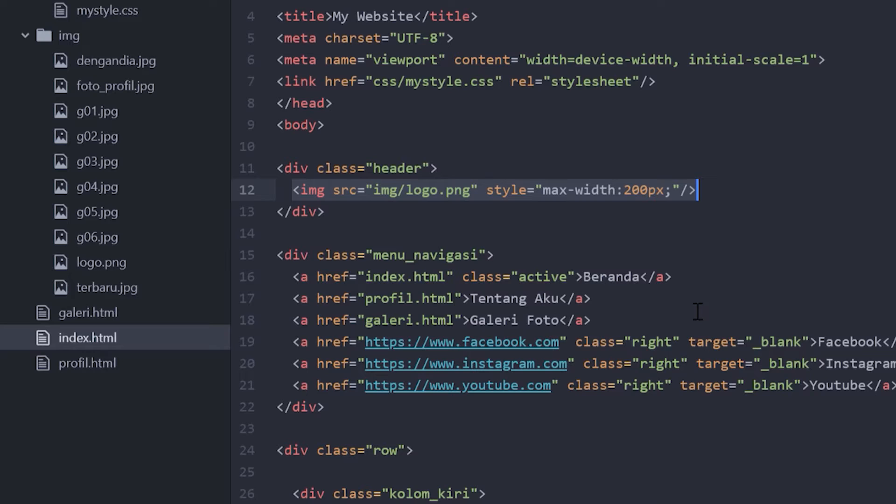
pyautogui.doubleClick(385, 190)
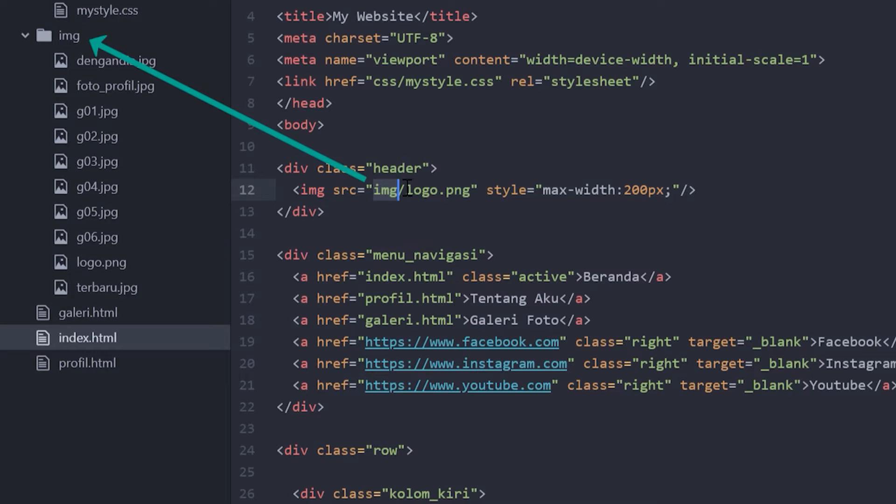
pyautogui.moveTo(405, 190); pyautogui.dragTo(470, 190)
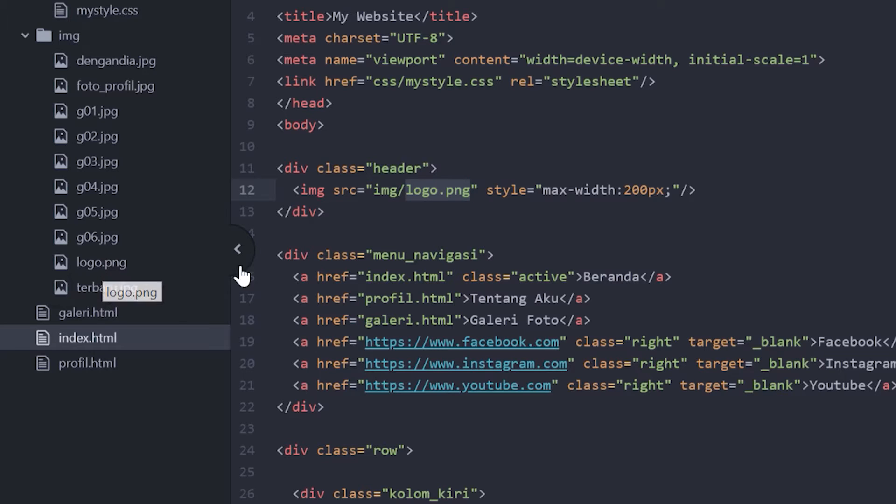
# Highlight the Beranda and Tentang Aku links in the menu_navigasi div, followed by the profil.html and galeri.html link targets
pyautogui.moveTo(293, 277); pyautogui.dragTo(675, 280)
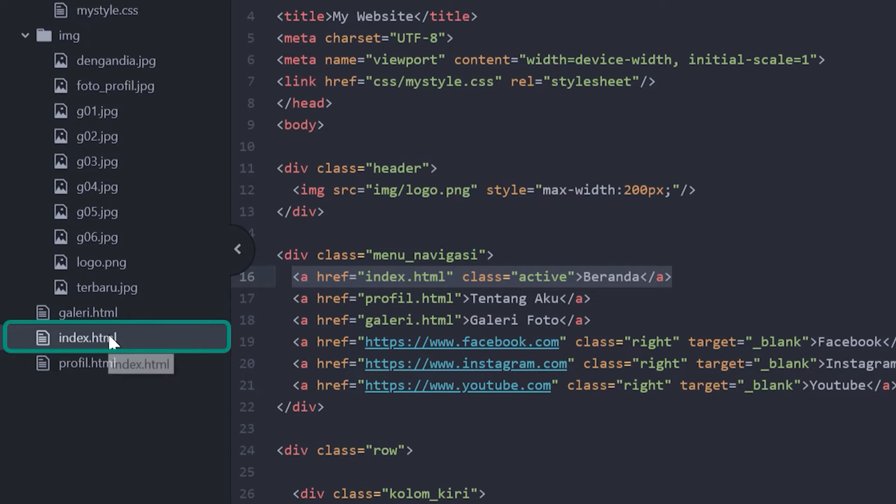
pyautogui.moveTo(295, 298); pyautogui.dragTo(603, 301)
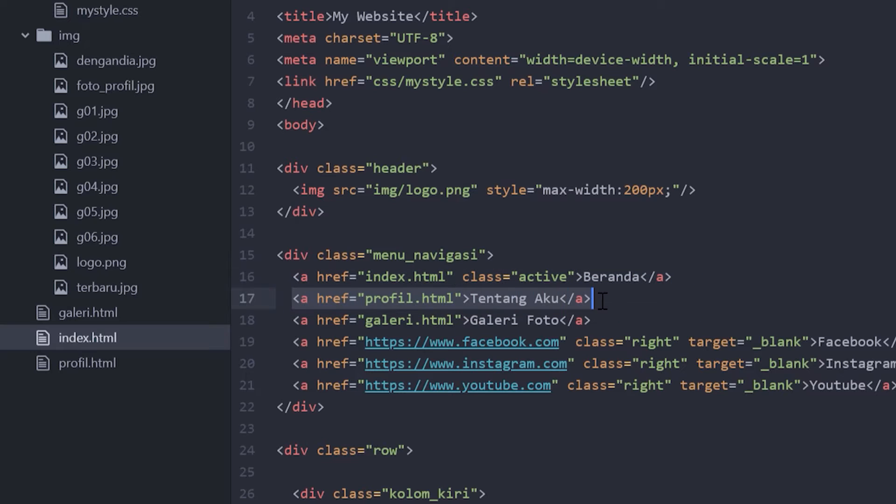
pyautogui.click(381, 299)
pyautogui.moveTo(365, 299); pyautogui.dragTo(454, 302)
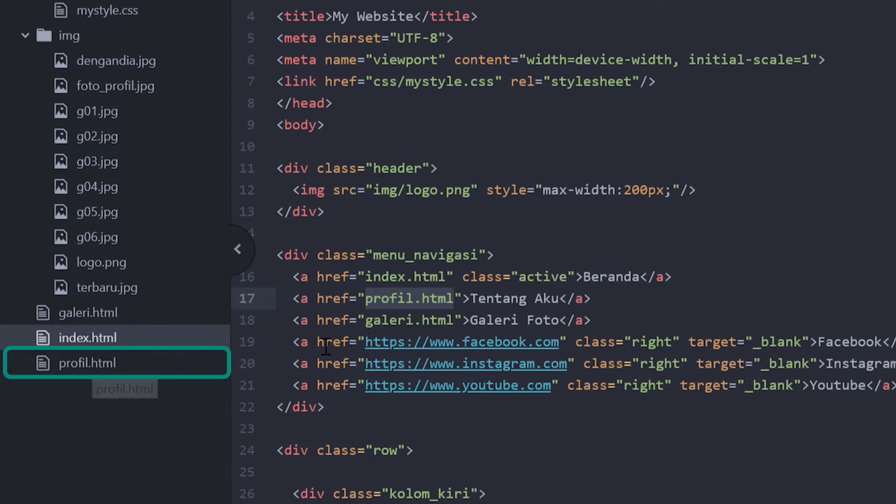
pyautogui.moveTo(365, 320); pyautogui.dragTo(455, 324)
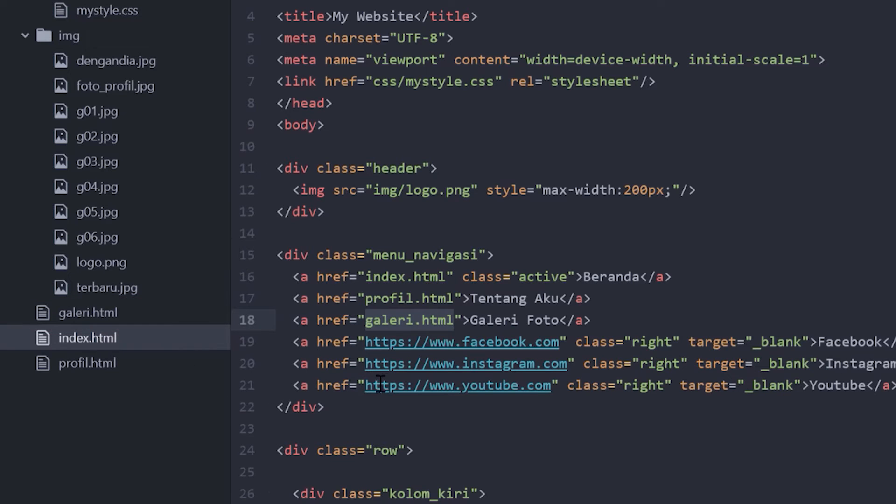
# Highlight the Facebook address and its whole link line, followed by the Facebook, Instagram and Youtube links together
pyautogui.moveTo(366, 343); pyautogui.dragTo(555, 347)
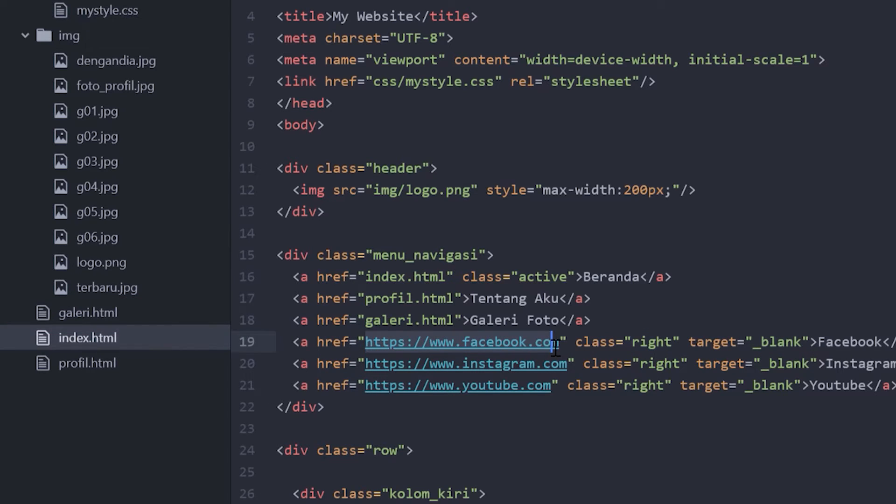
pyautogui.click(293, 342)
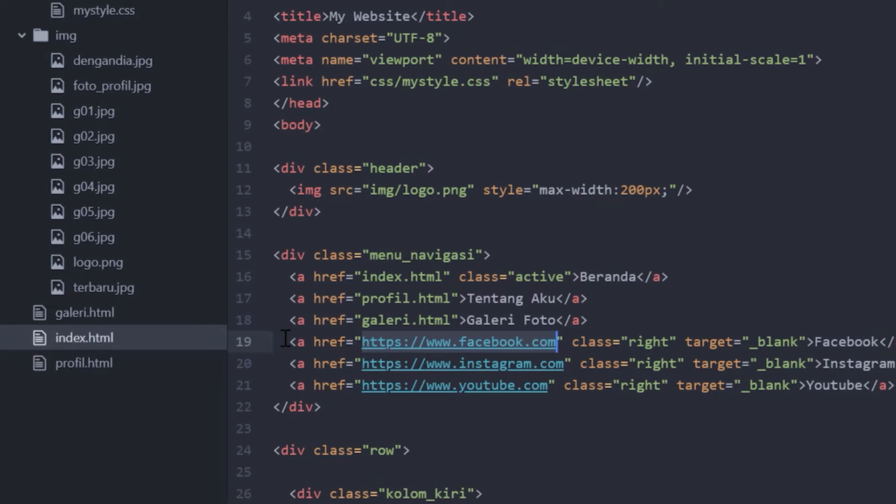
pyautogui.moveTo(190, 342); pyautogui.dragTo(820, 347)
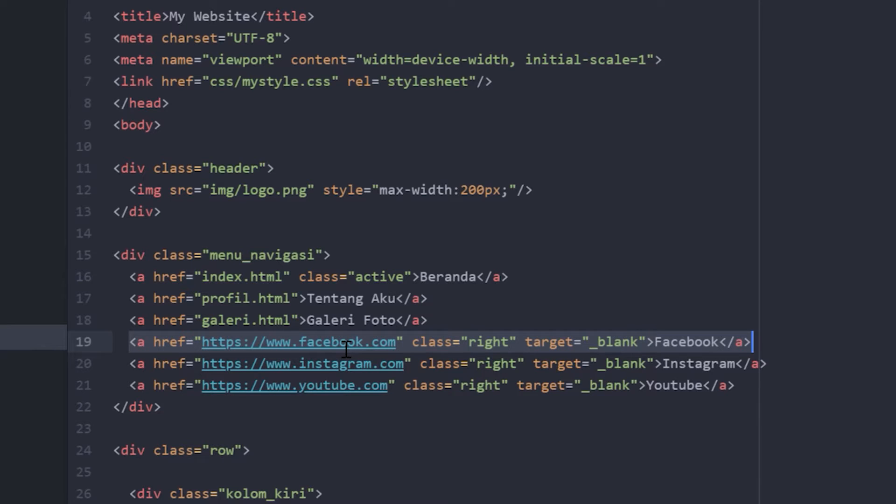
pyautogui.click(131, 362)
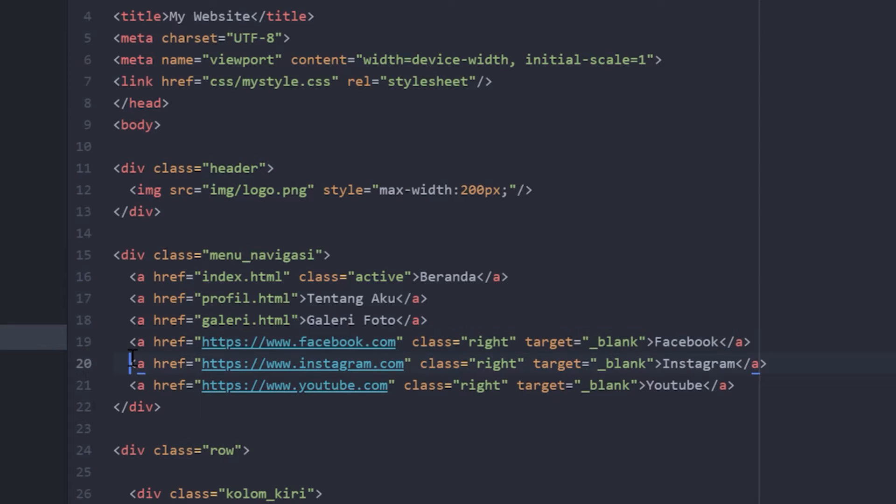
pyautogui.moveTo(129, 342); pyautogui.dragTo(762, 393)
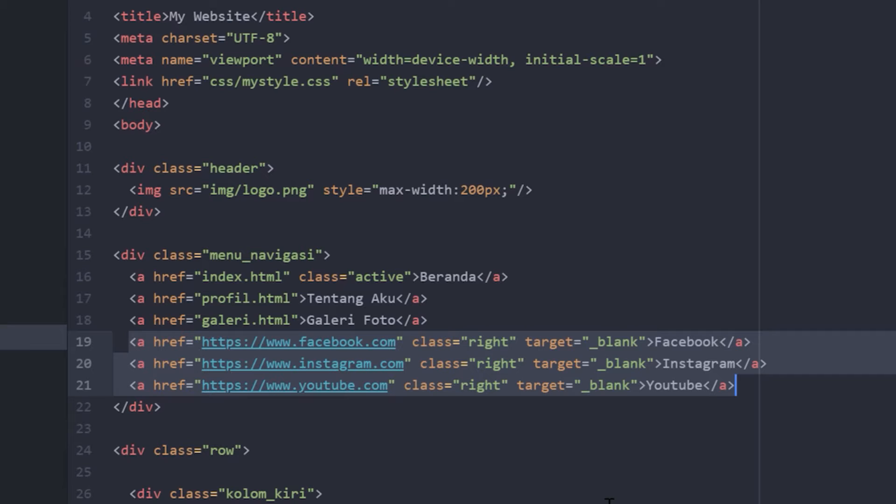
# Highlight the target="_blank" attribute of the Facebook link
pyautogui.click(558, 342)
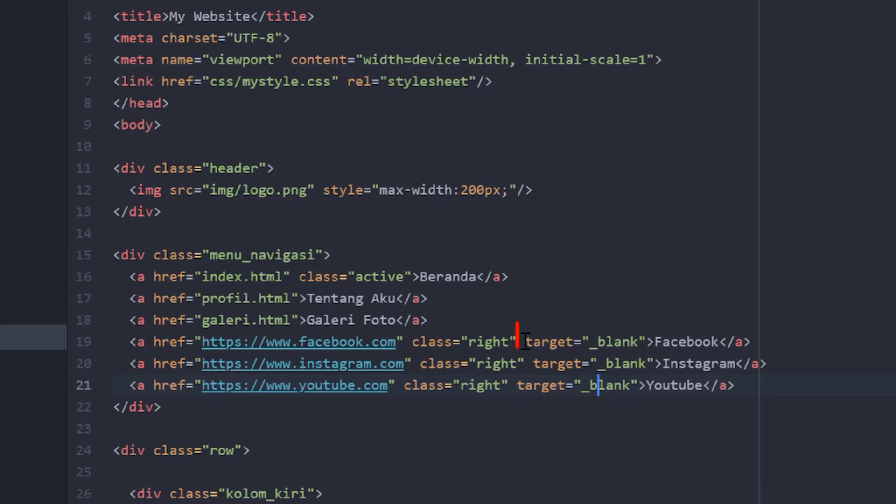
pyautogui.moveTo(581, 338); pyautogui.dragTo(647, 339)
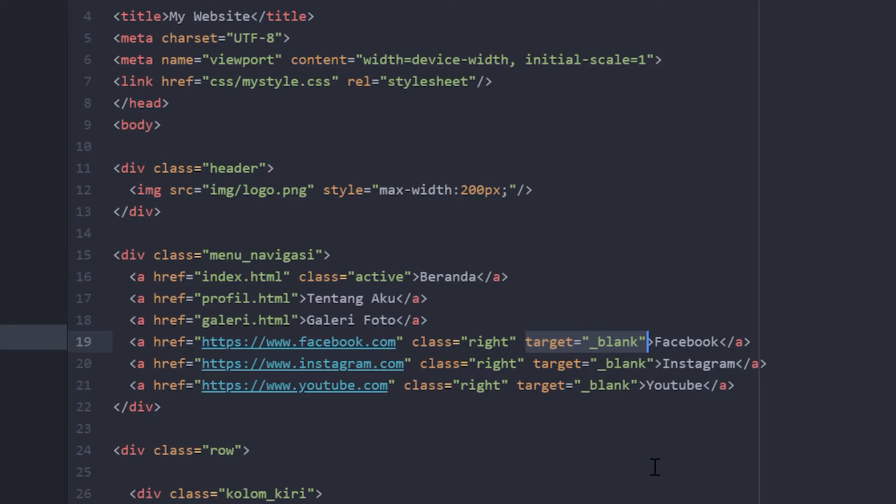
pyautogui.scroll(-1, 653, 467)
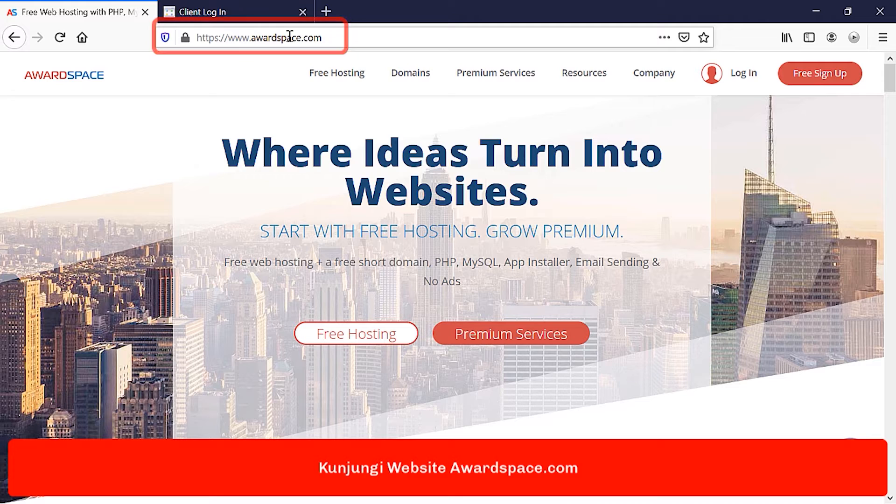
# Open AwardSpace's free hosting registration in the browser and fill in the full name and e-mail address
pyautogui.click(328, 340)
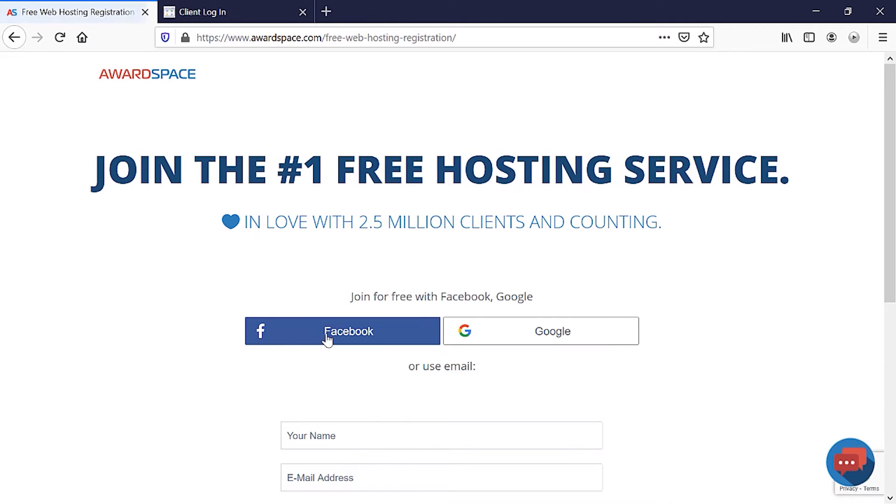
pyautogui.scroll(-3, 318, 283)
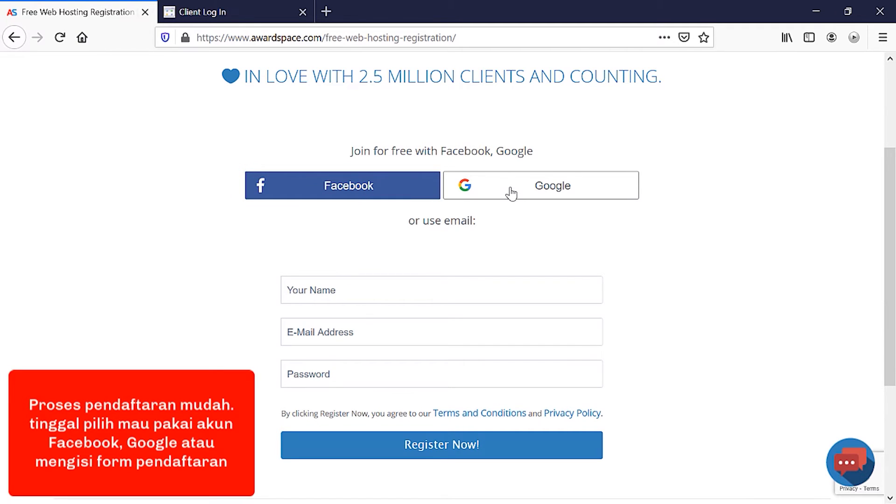
pyautogui.click(370, 292)
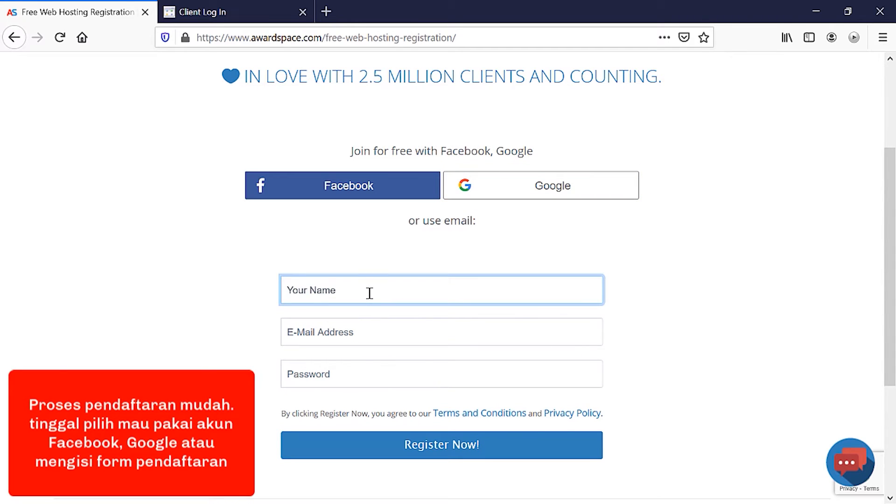
pyautogui.write('Ga')
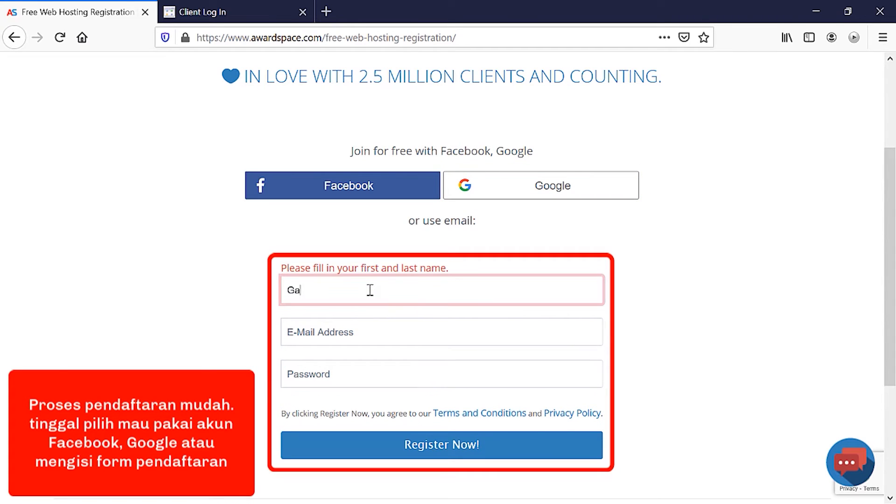
pyautogui.write('zebo Belajar')
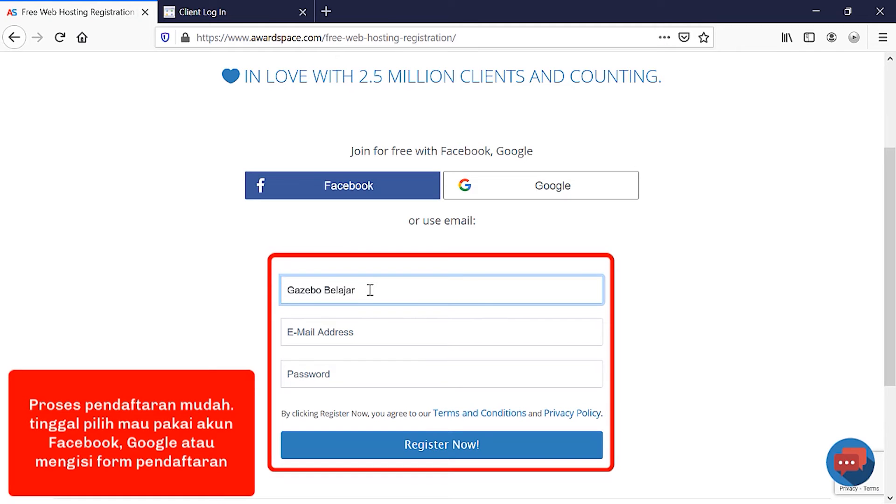
pyautogui.press('Tab')
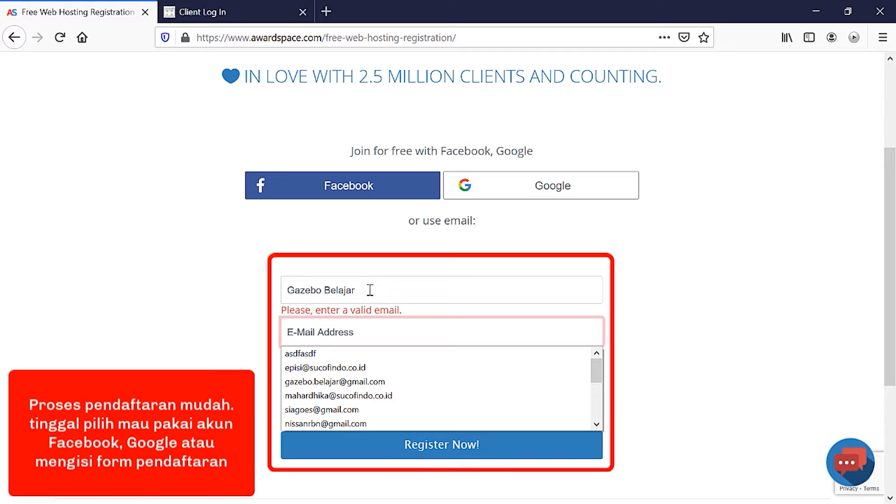
pyautogui.write('x')
pyautogui.click(354, 356)
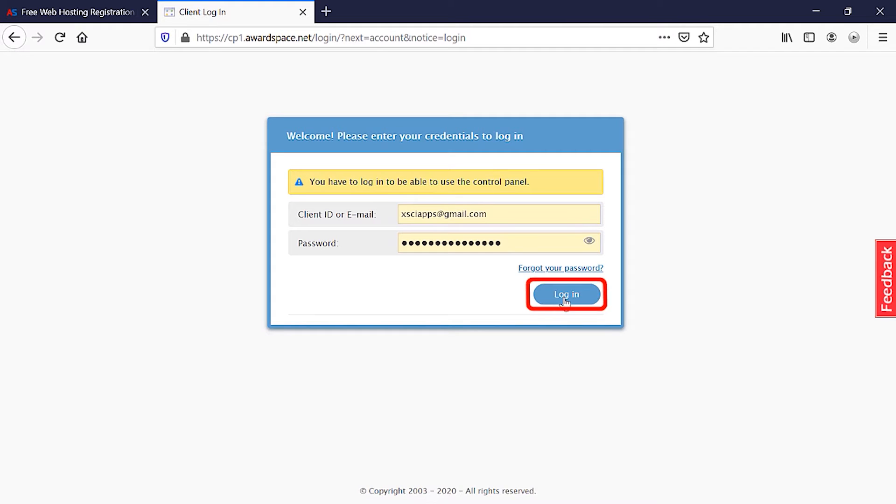
# Log in to the AwardSpace control panel with the prefilled account credentials
pyautogui.click(565, 302)
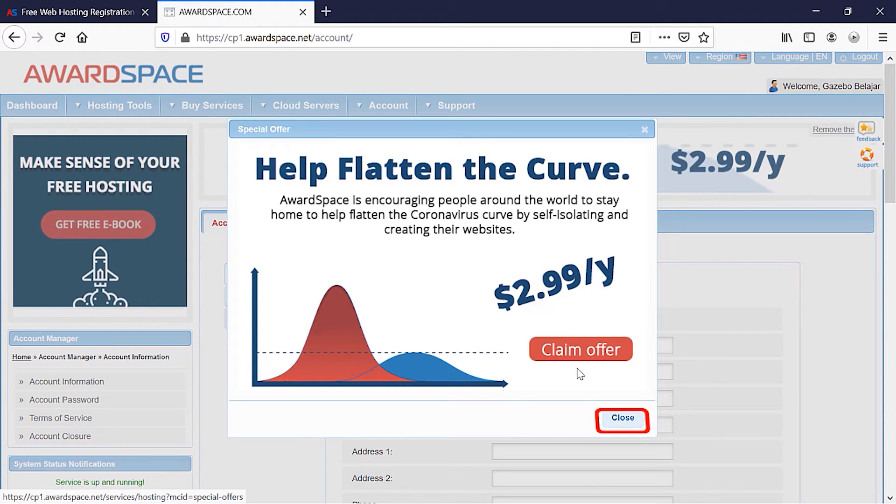
# Dismiss the special offer and open the Domain Manager
pyautogui.click(620, 420)
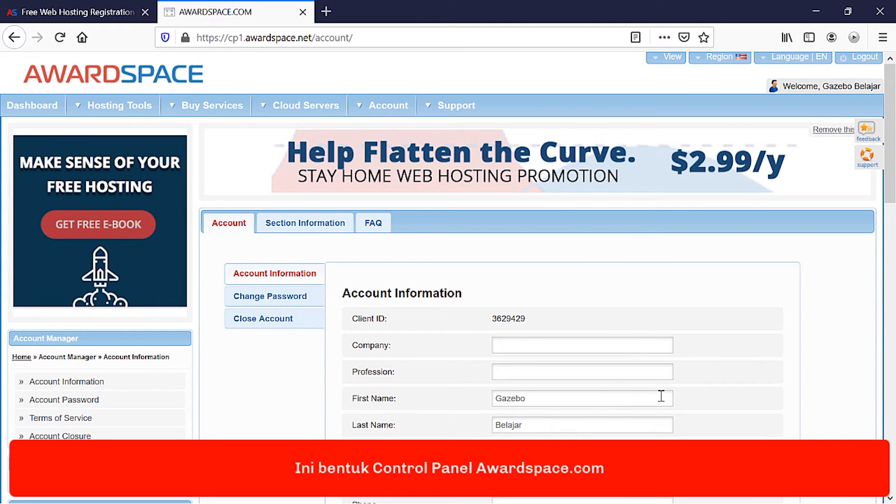
pyautogui.scroll(-6, 661, 396)
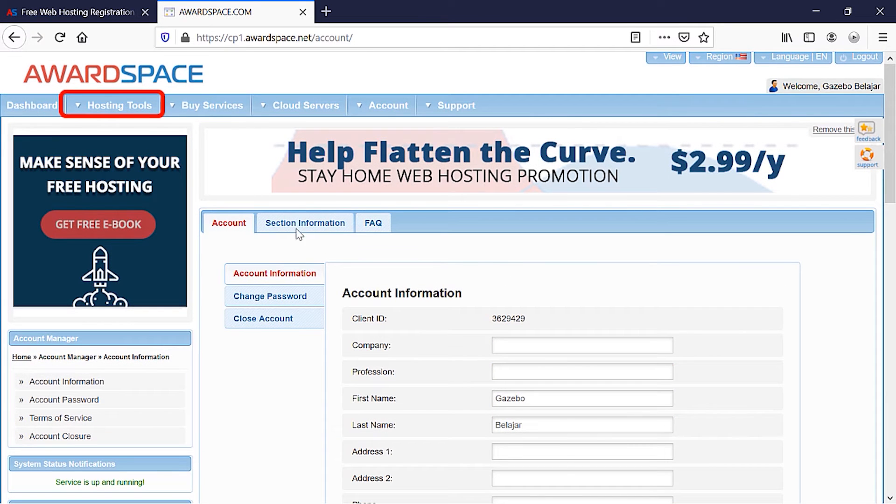
pyautogui.click(99, 105)
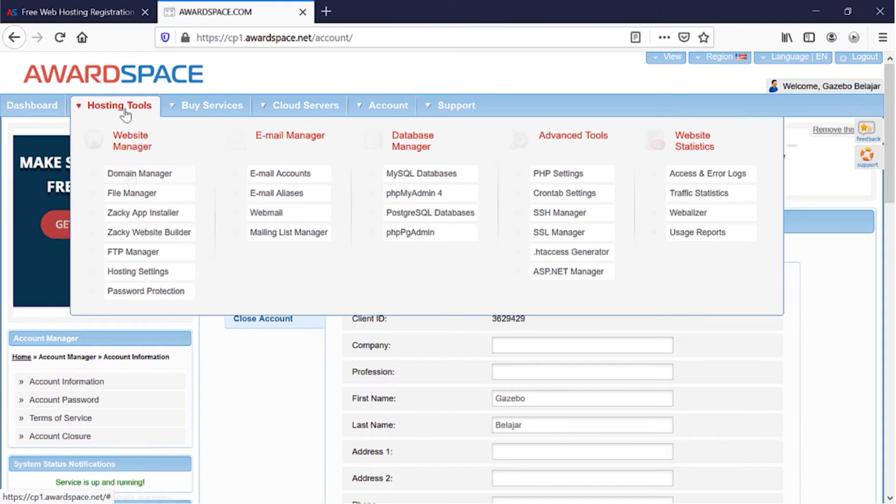
pyautogui.click(131, 175)
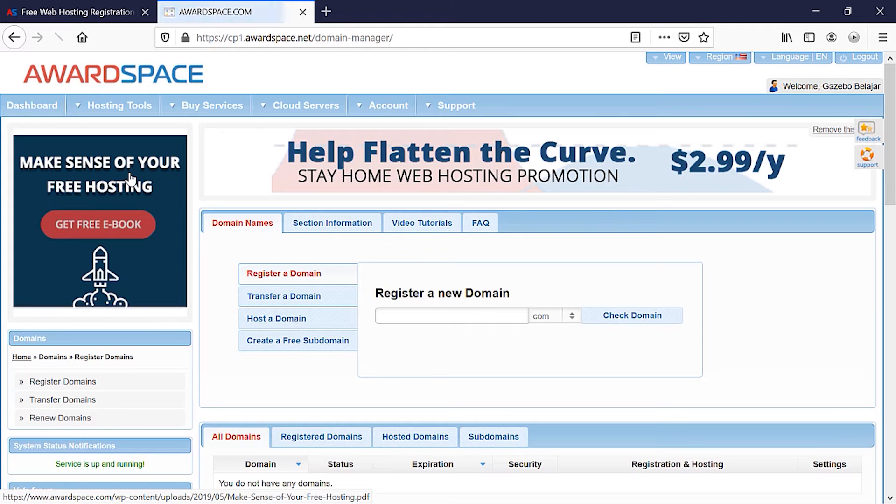
# Create a free subdomain named belajar-html on the atwebpages.com domain
pyautogui.scroll(-3, 762, 293)
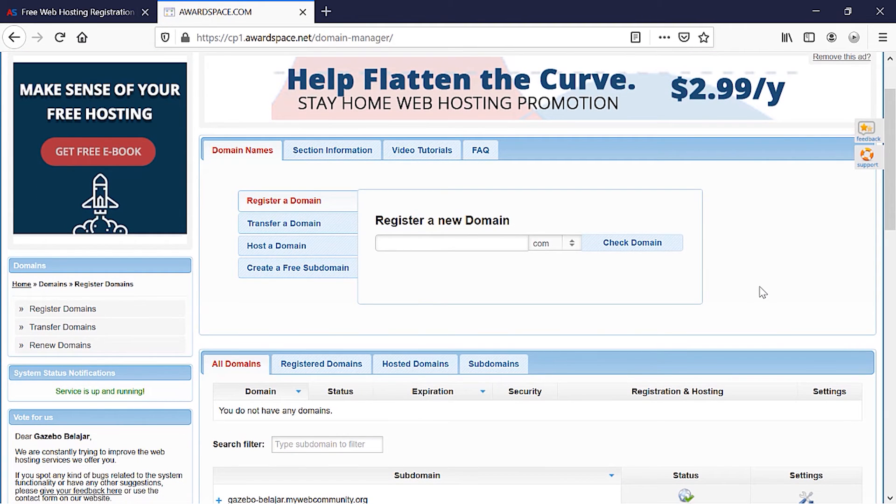
pyautogui.scroll(-3, 762, 293)
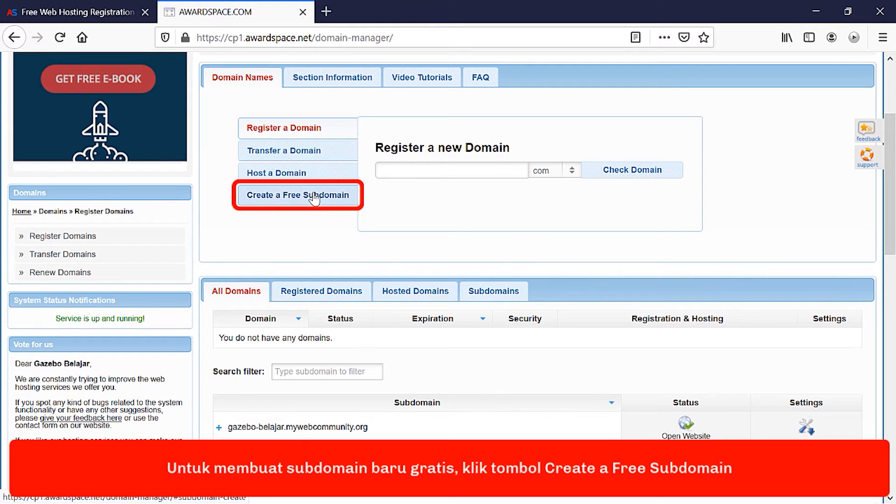
pyautogui.click(314, 198)
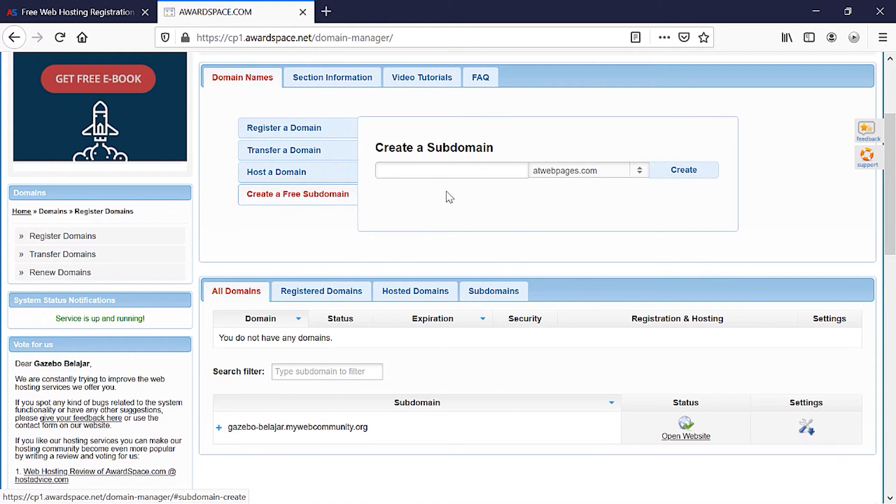
pyautogui.click(638, 174)
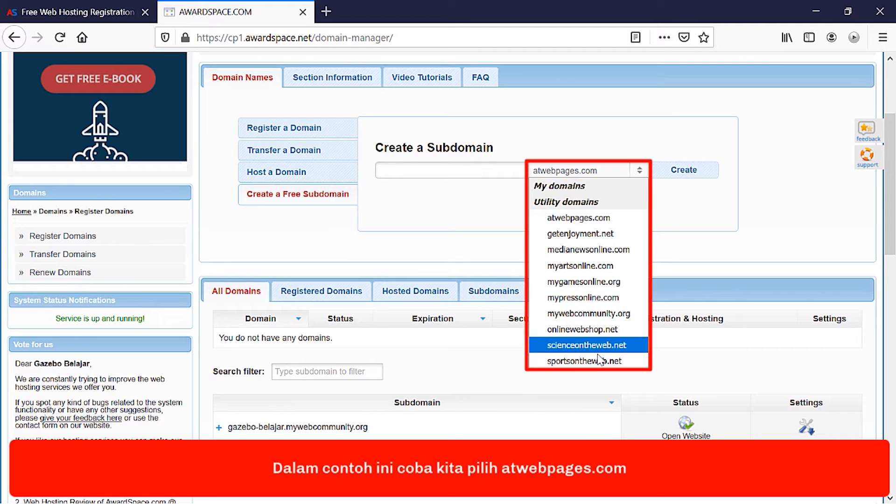
pyautogui.click(611, 218)
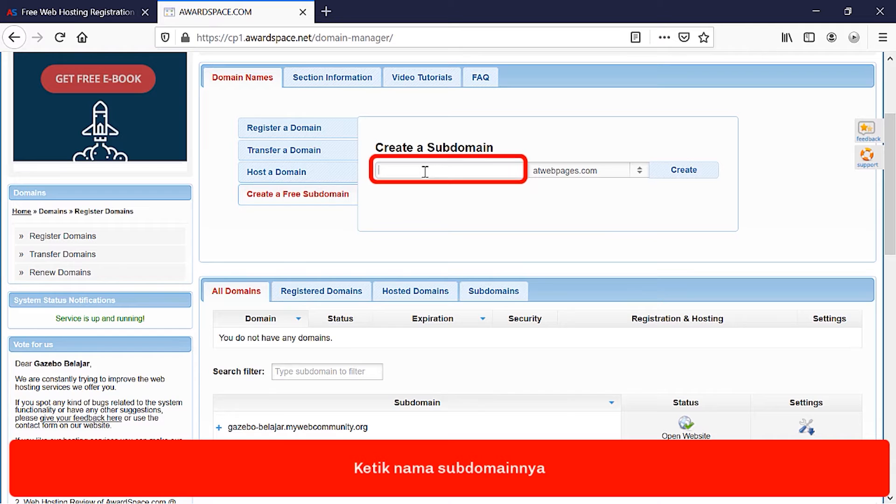
pyautogui.click(425, 172)
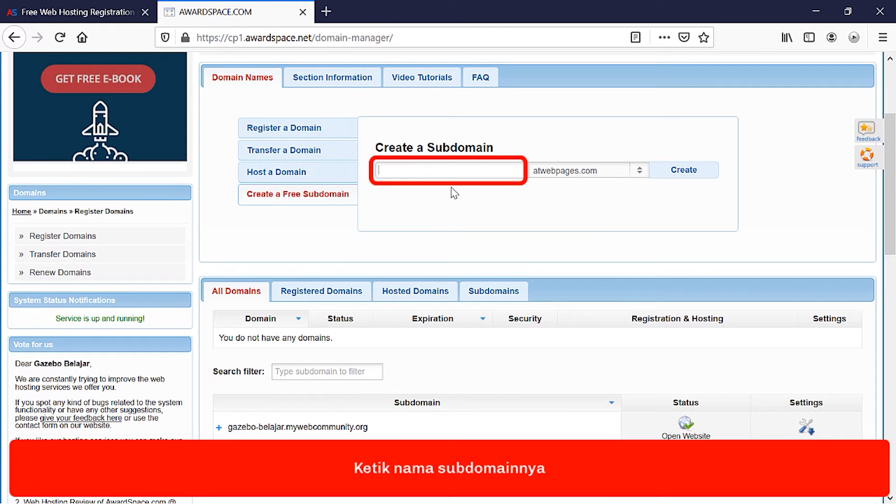
pyautogui.write('bea')
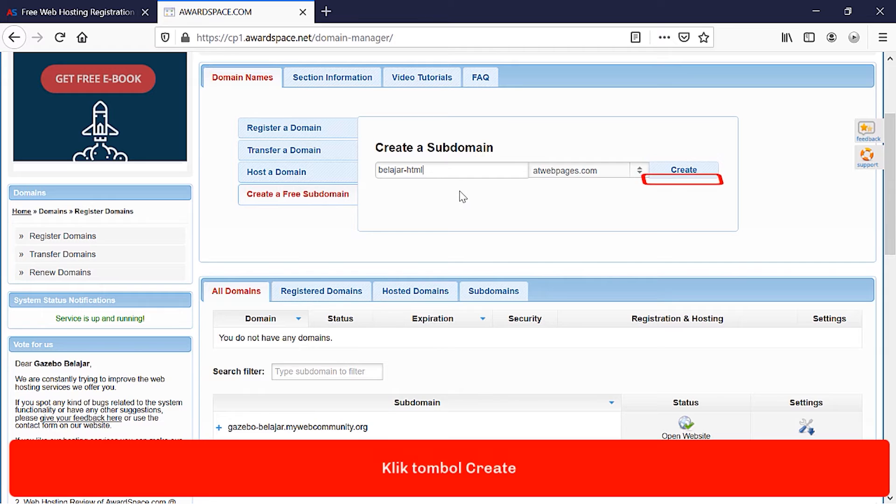
pyautogui.click(682, 171)
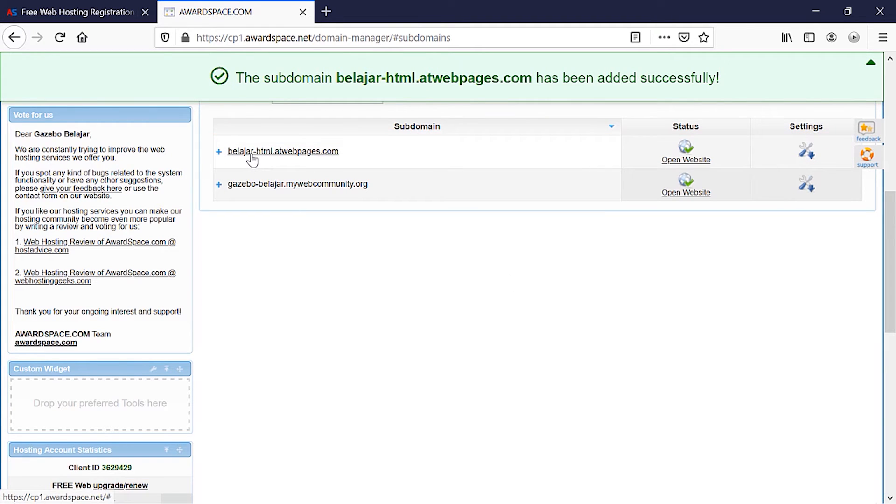
# Expand the belajar-html.atwebpages.com entry, view its live website and return to the control panel
pyautogui.click(218, 152)
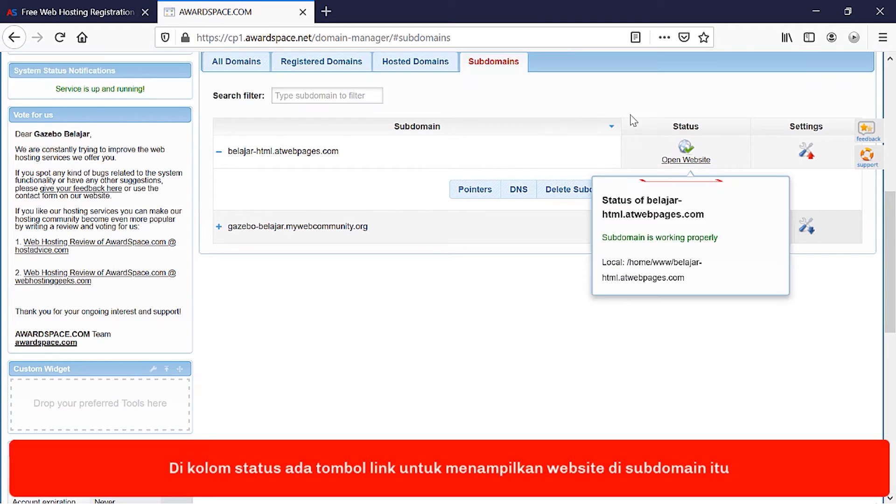
pyautogui.click(686, 160)
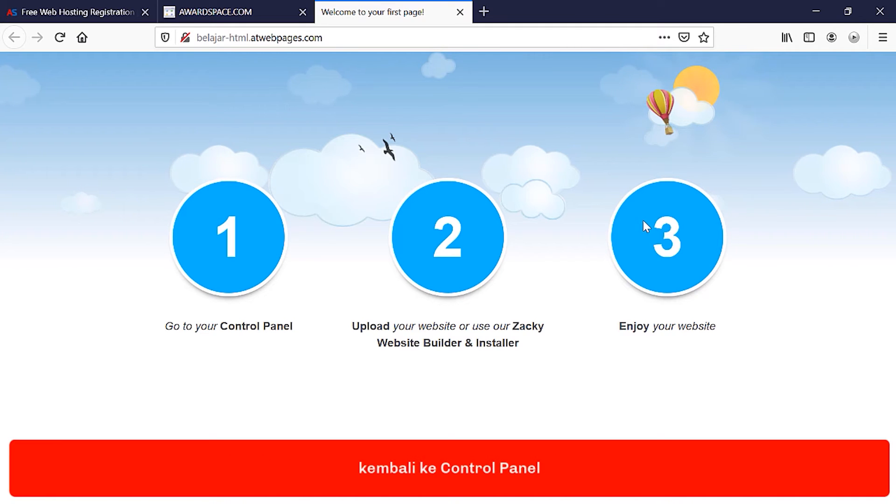
pyautogui.click(226, 16)
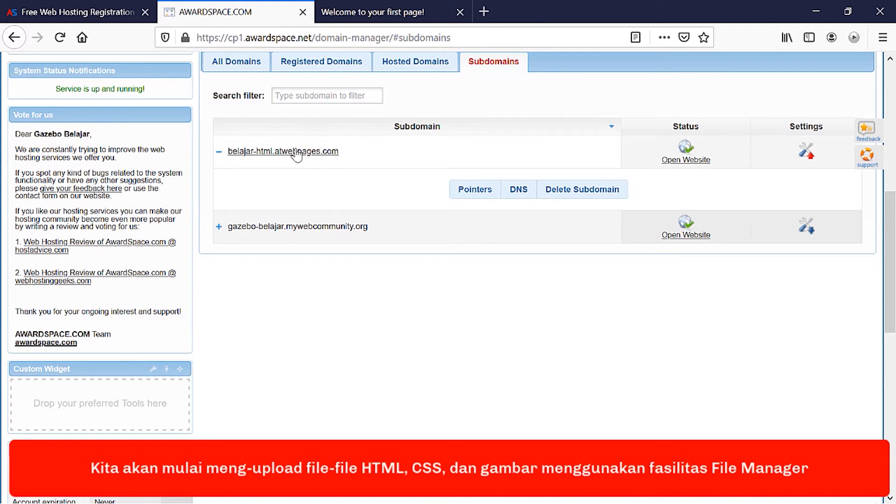
# Open the File Manager and enter the belajar-html.atwebpages.com folder
pyautogui.scroll(5, 299, 186)
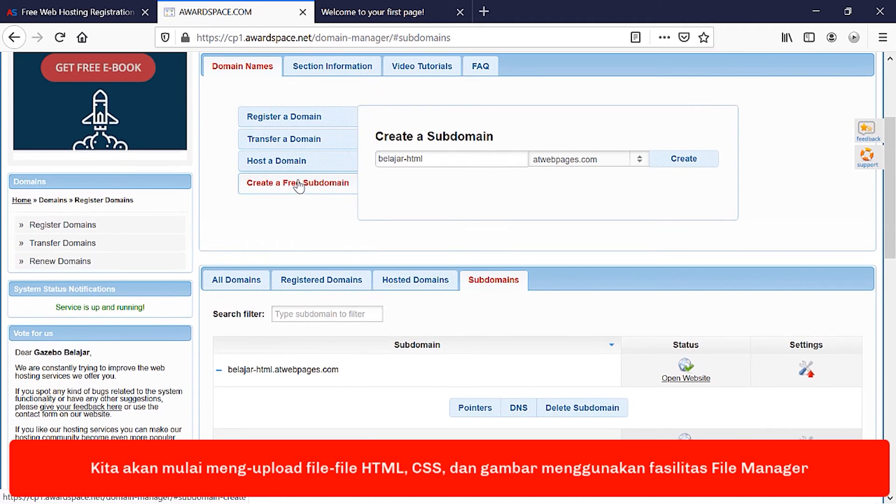
pyautogui.scroll(3, 299, 185)
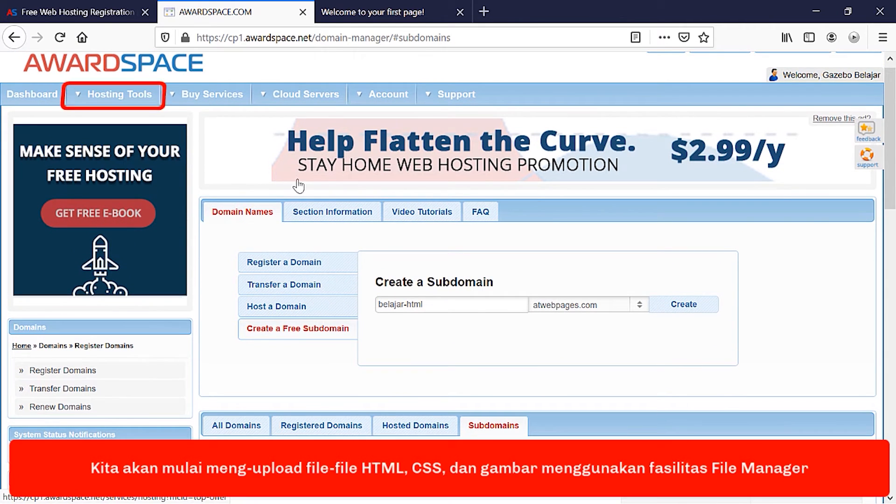
pyautogui.click(134, 95)
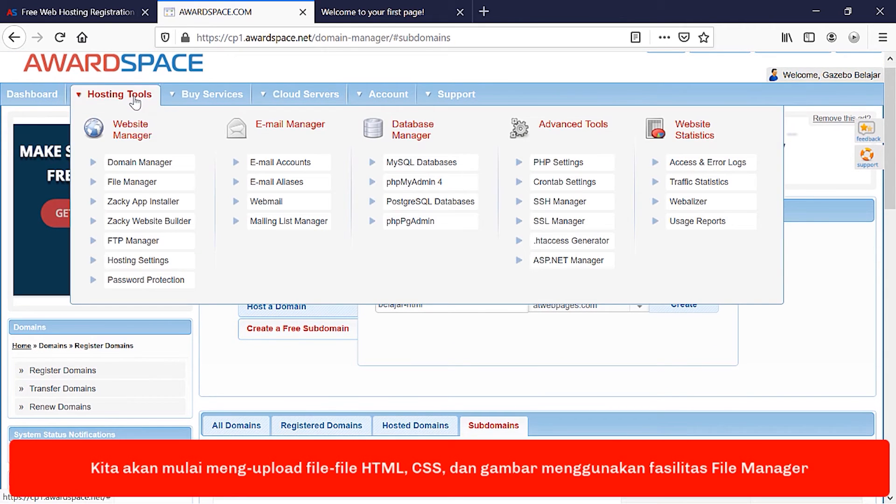
pyautogui.click(135, 183)
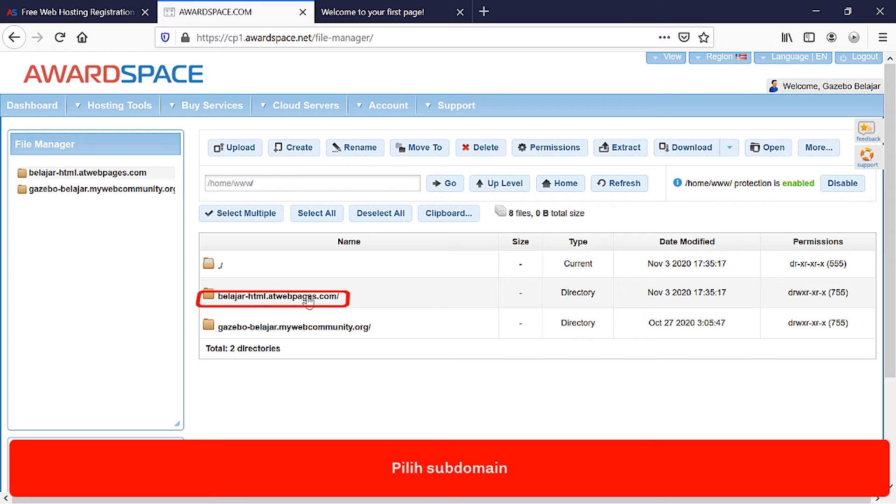
pyautogui.click(308, 303)
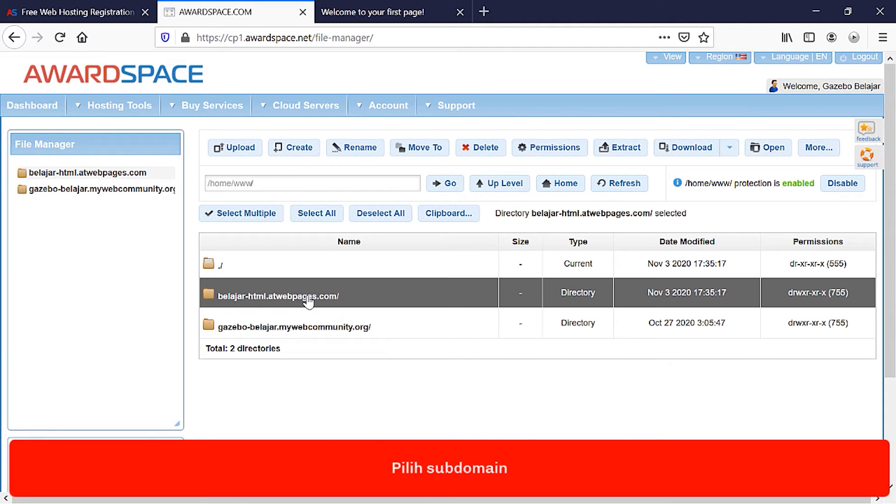
pyautogui.doubleClick(369, 299)
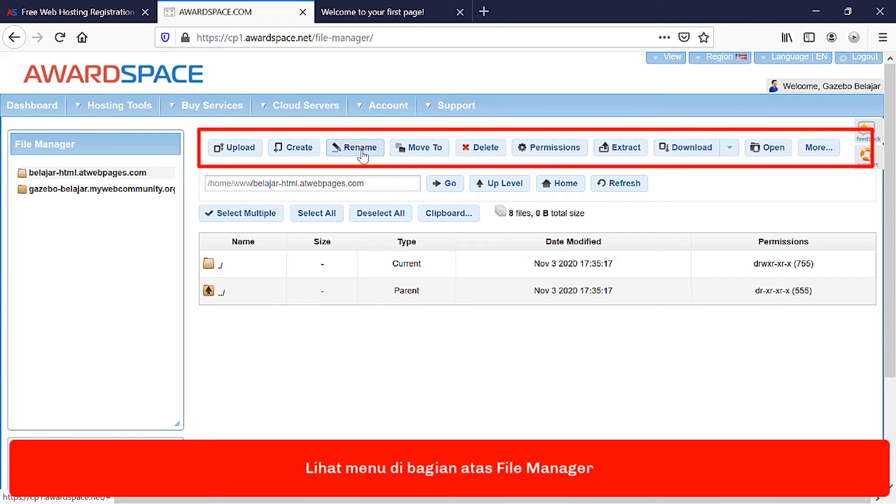
pyautogui.click(814, 155)
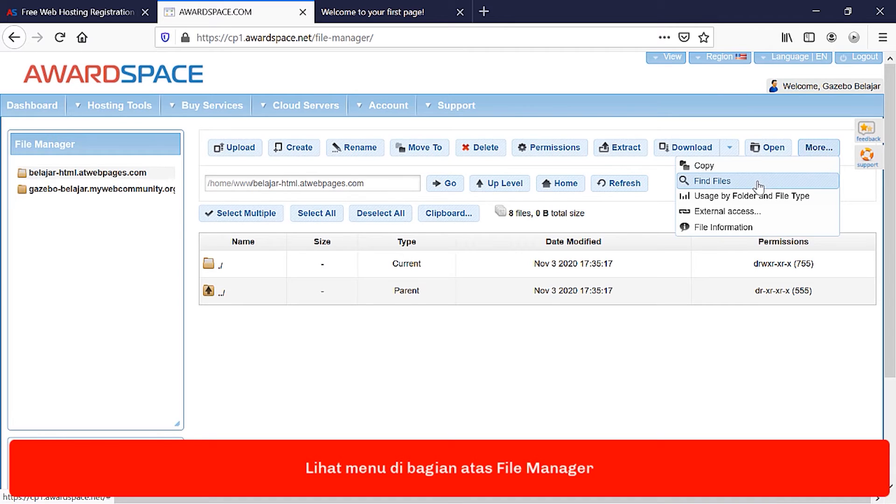
pyautogui.click(232, 133)
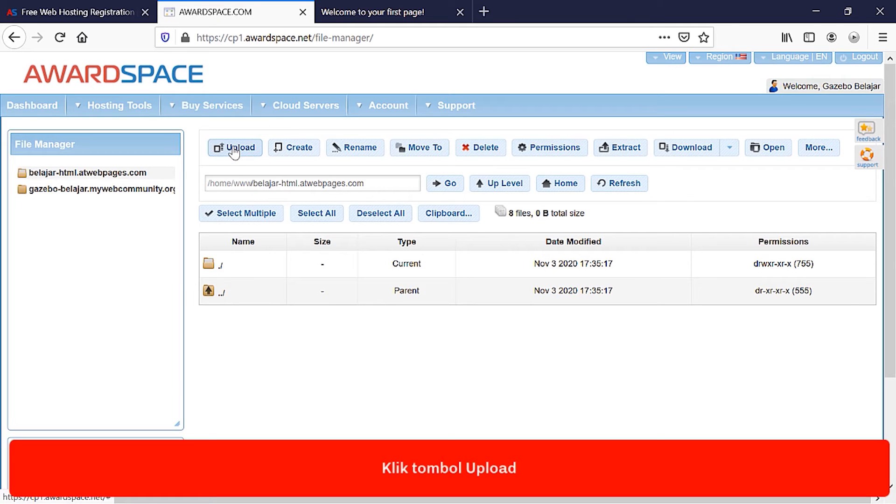
# Upload index.html, profil.html and galeri.html from the local latihan01 folder into the subdomain's folder and close the upload dialog
pyautogui.click(234, 148)
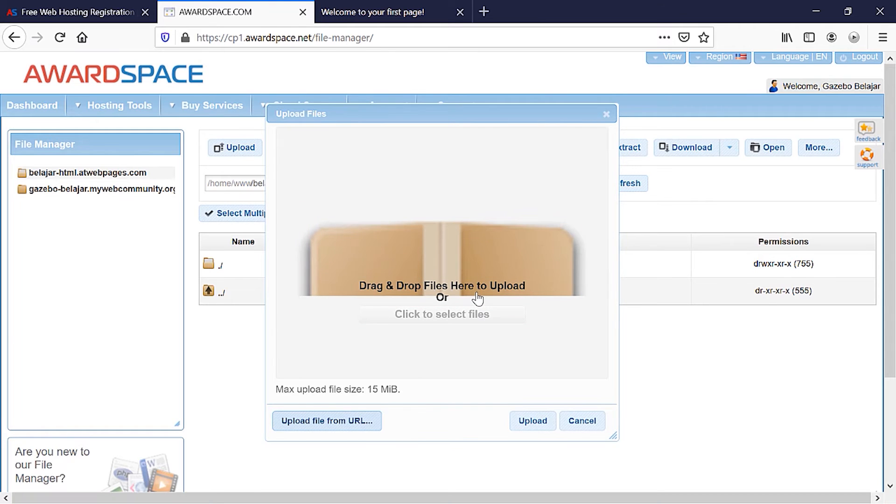
pyautogui.click(477, 298)
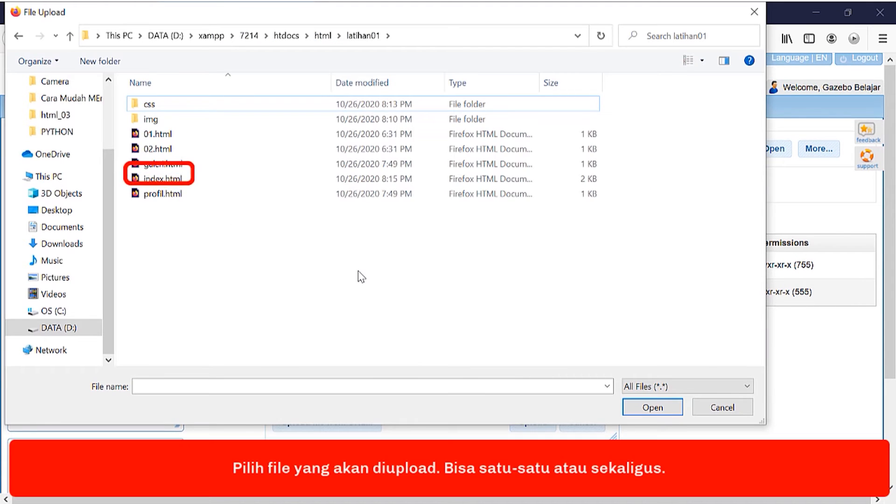
pyautogui.click(176, 180)
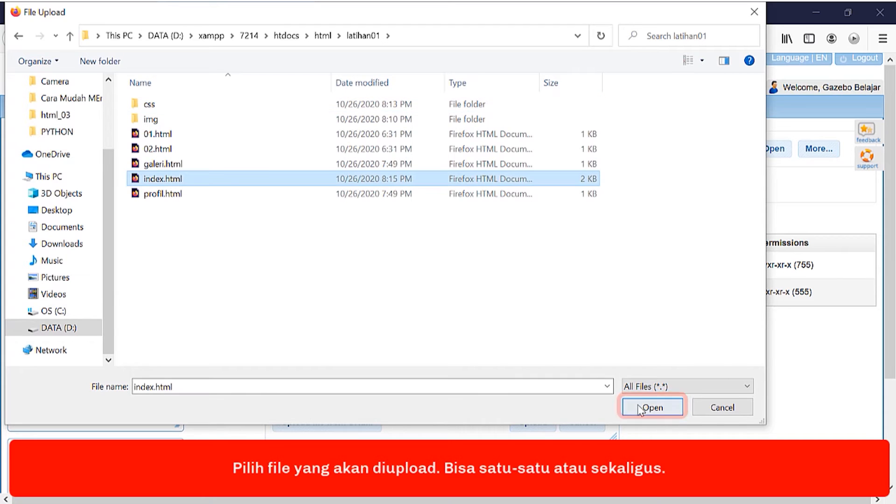
pyautogui.click(652, 407)
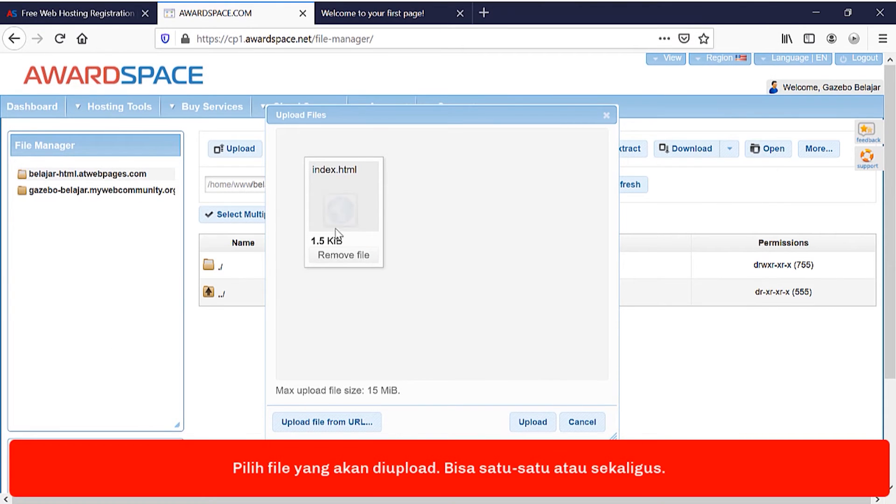
pyautogui.click(491, 254)
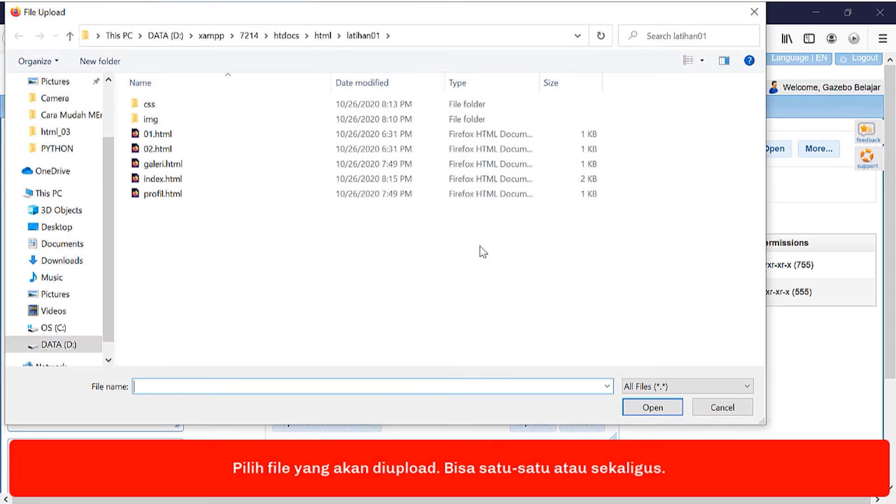
pyautogui.click(176, 195)
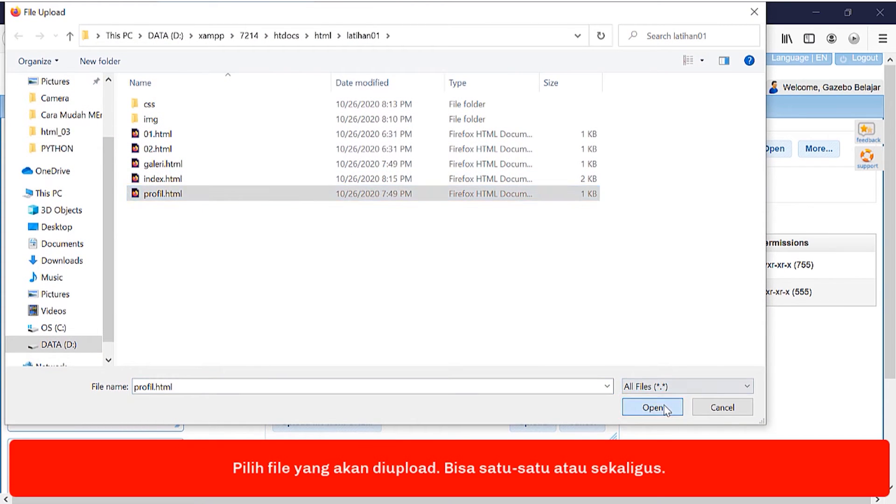
pyautogui.click(666, 403)
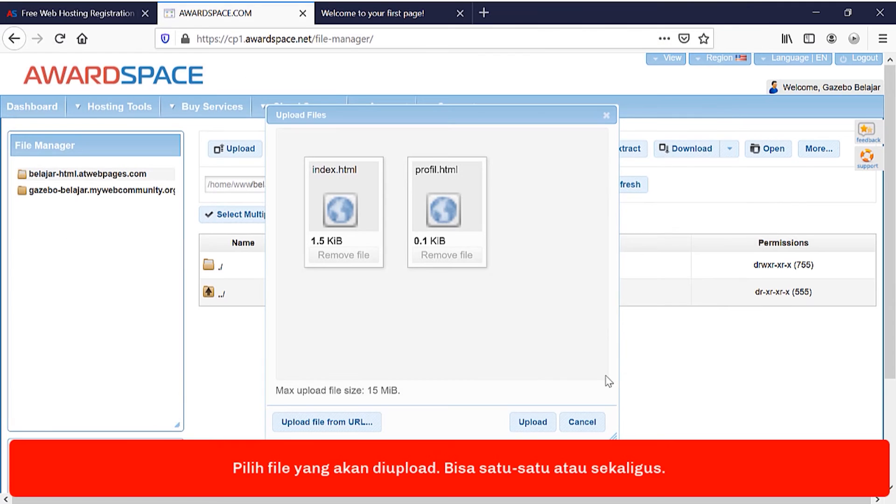
pyautogui.click(530, 262)
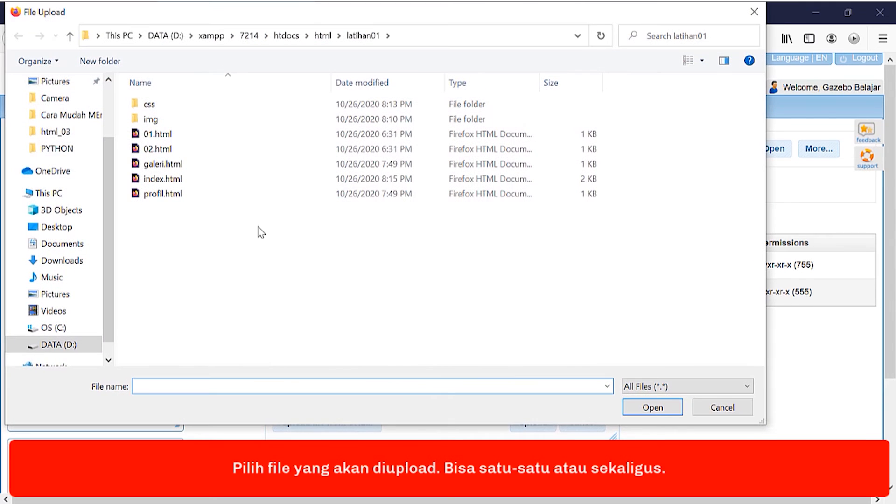
pyautogui.click(179, 167)
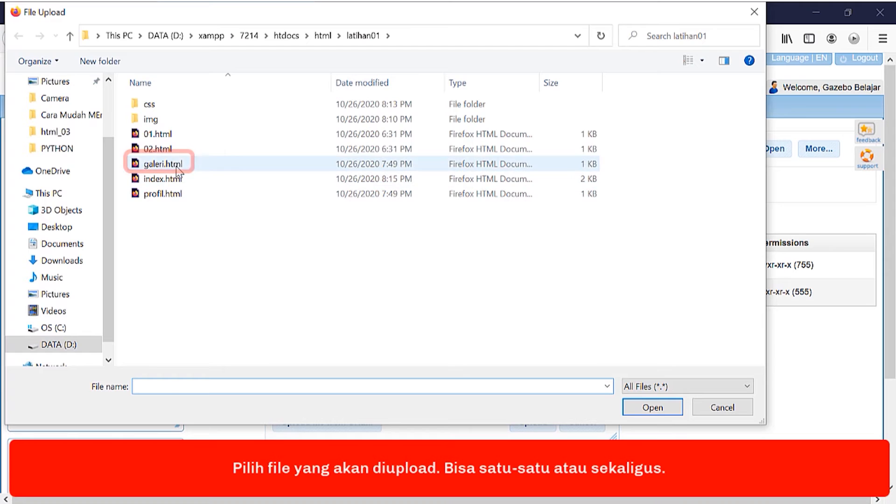
pyautogui.click(649, 405)
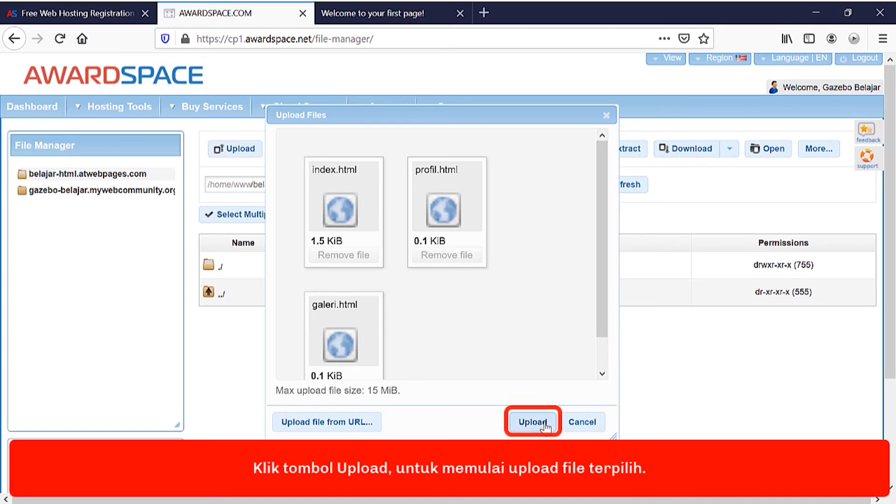
pyautogui.click(537, 424)
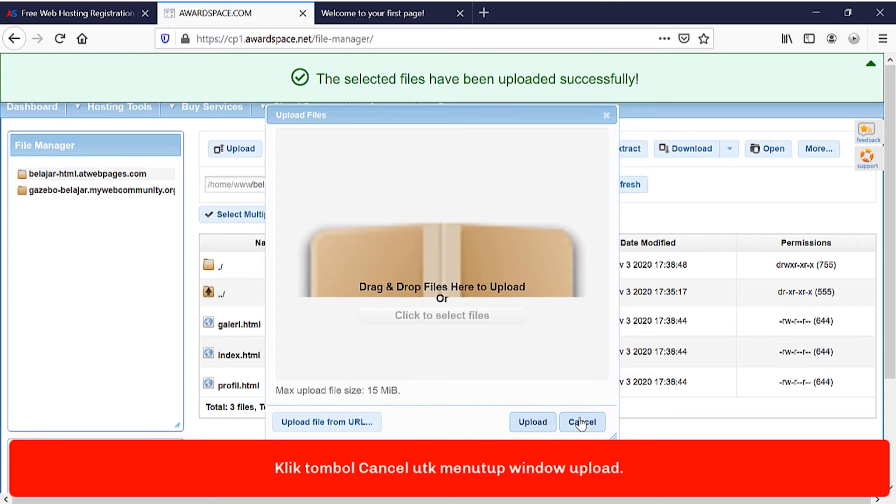
pyautogui.click(581, 423)
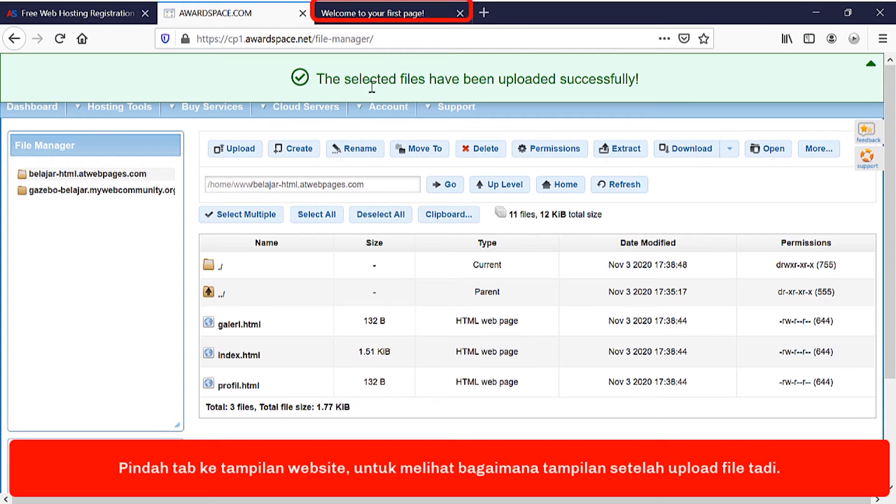
# Reload the live belajar-html.atwebpages.com website to check the uploaded pages, and return to the File Manager
pyautogui.click(383, 21)
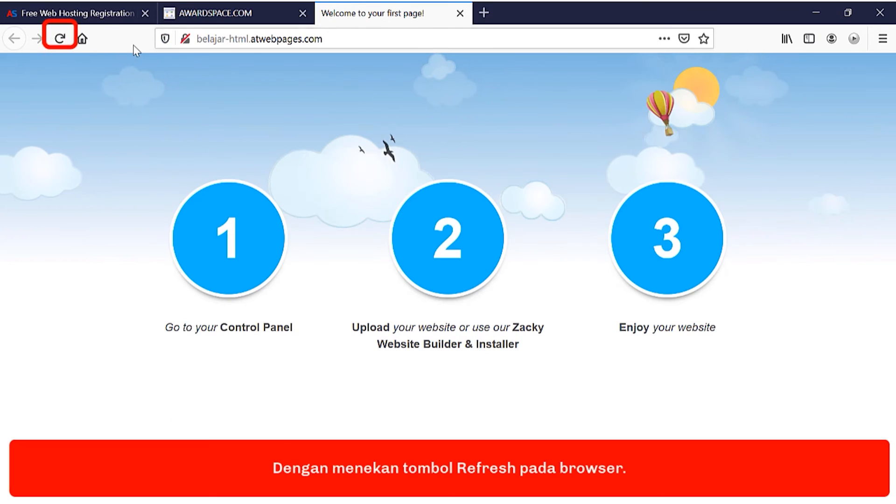
pyautogui.click(60, 41)
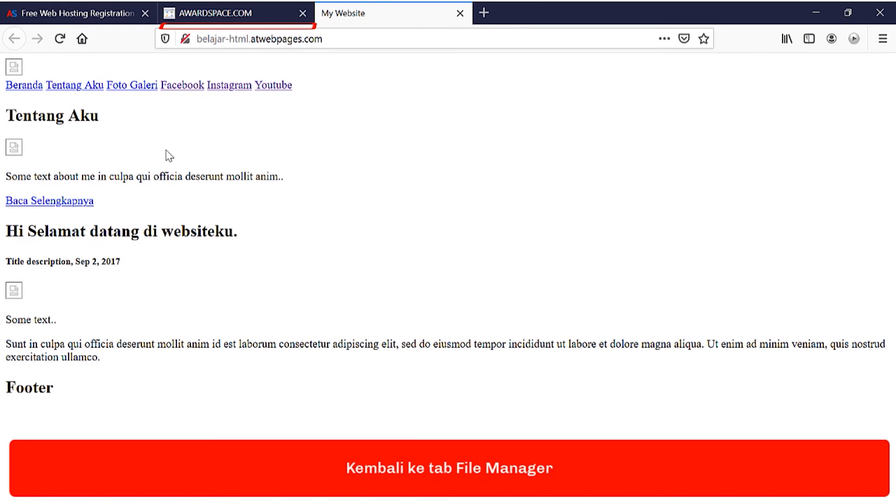
pyautogui.click(225, 20)
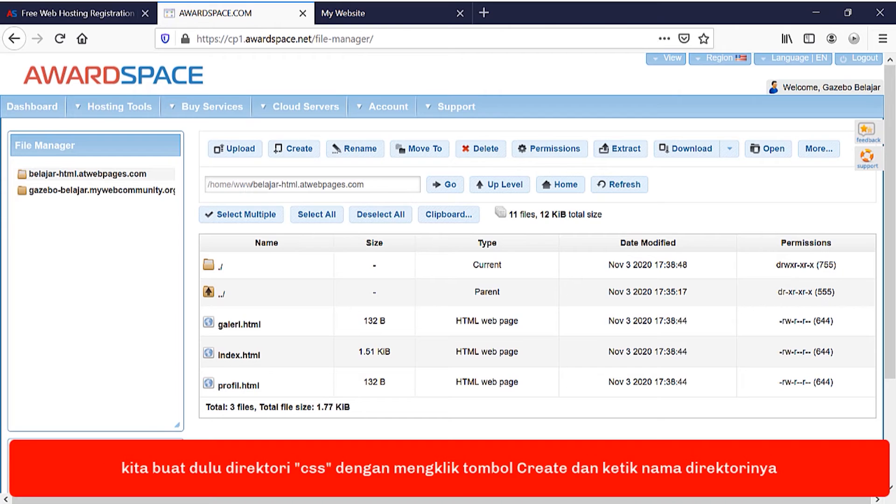
# Create two directories named css and img in the belajar-html.atwebpages.com folder
pyautogui.click(301, 153)
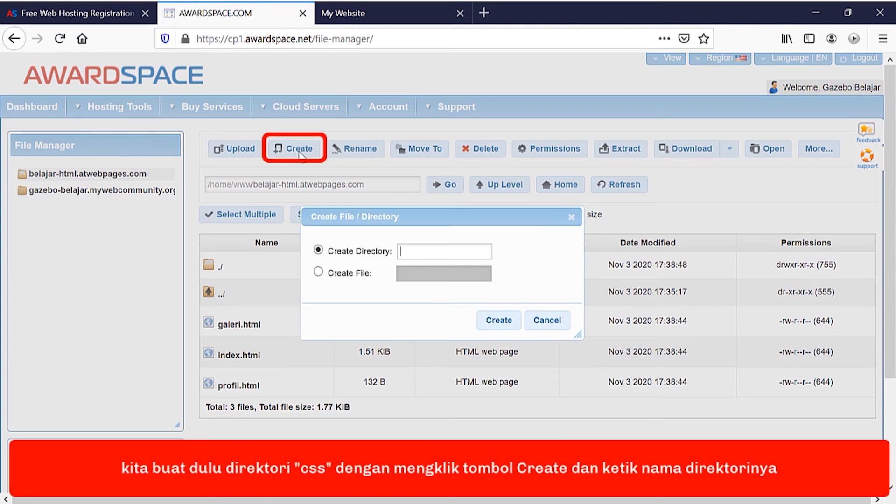
pyautogui.write('css')
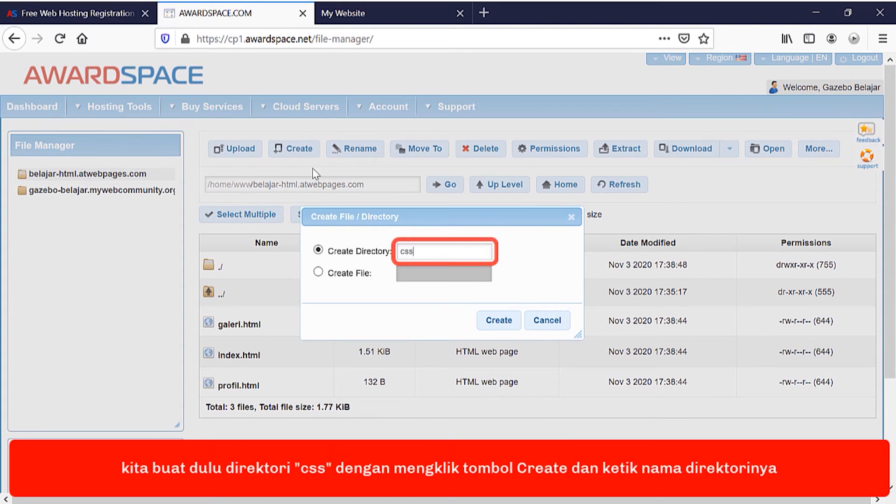
pyautogui.click(499, 320)
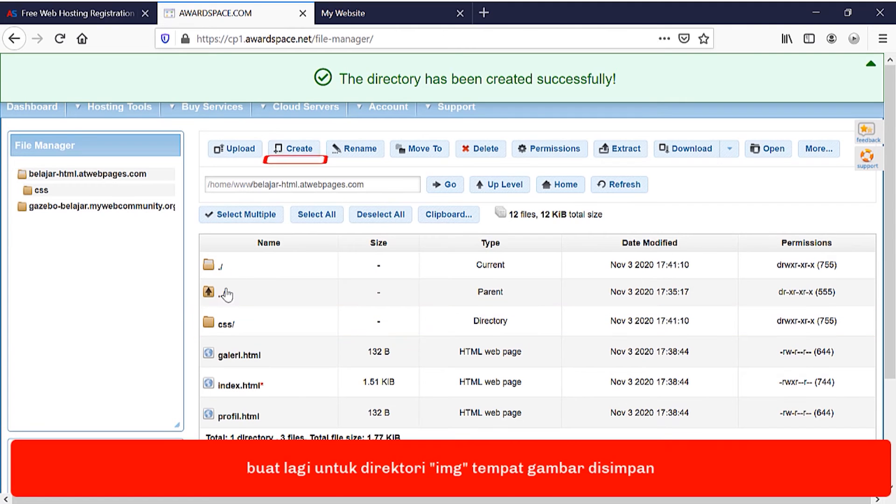
pyautogui.click(295, 154)
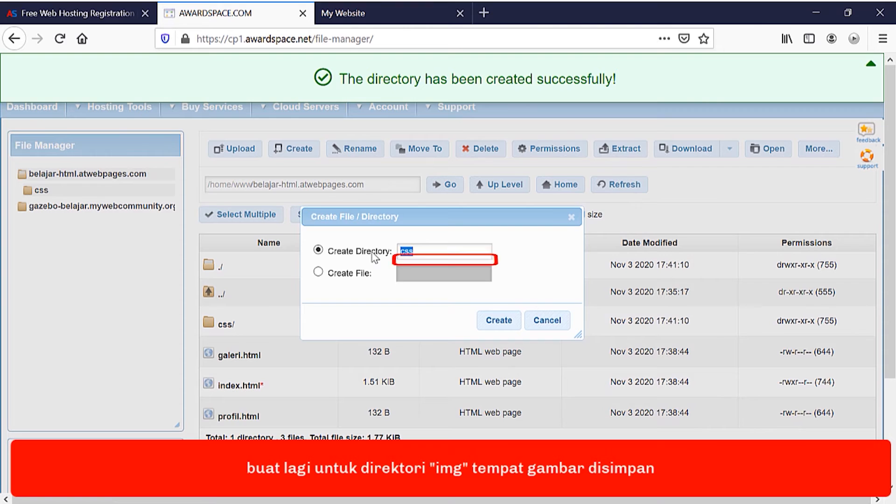
pyautogui.write('img')
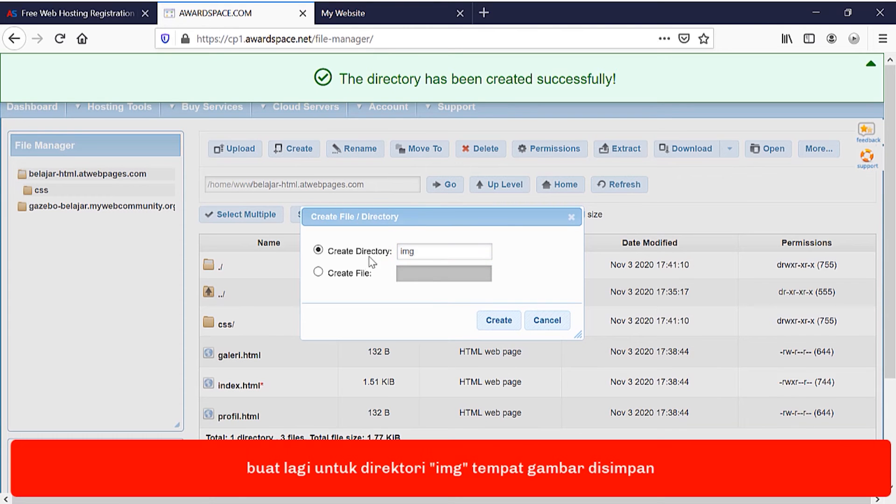
pyautogui.click(498, 320)
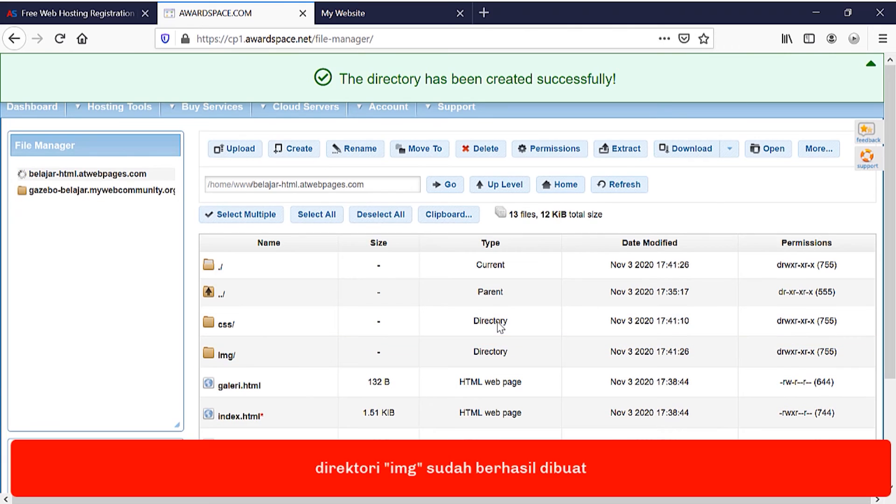
# Upload mystyle.css from the local latihan01 css folder into the subdomain's css directory and close the upload dialog
pyautogui.click(227, 331)
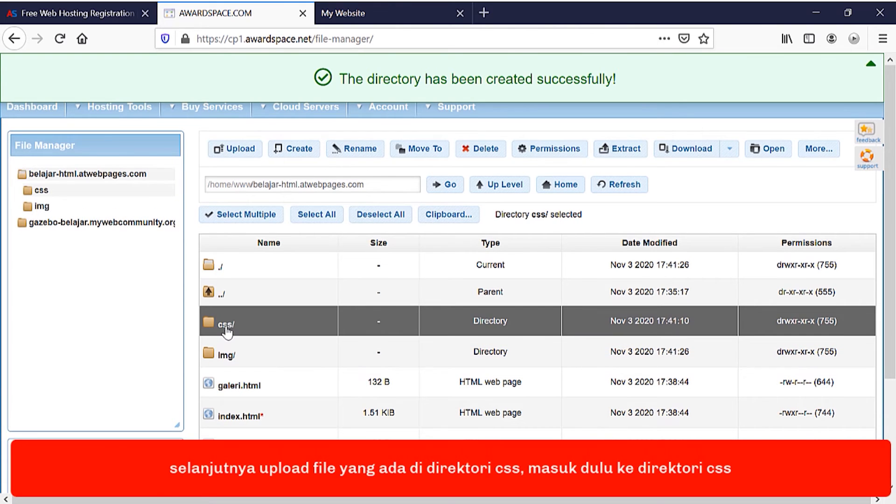
pyautogui.doubleClick(267, 327)
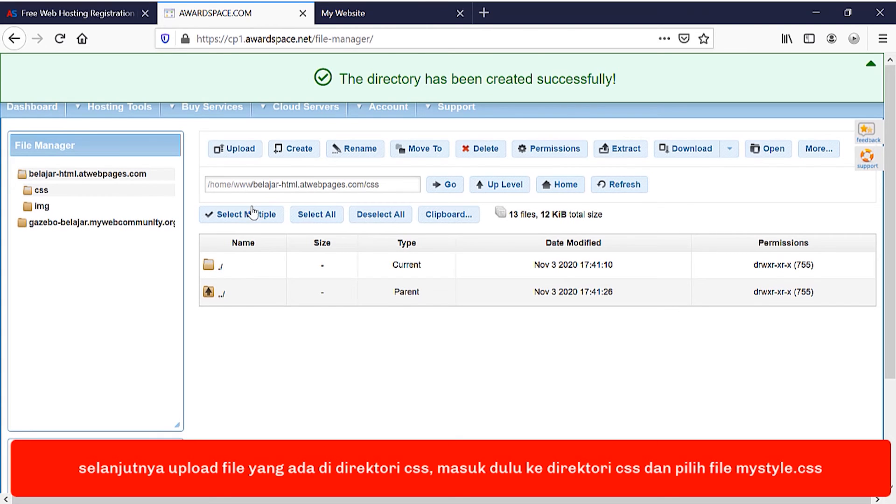
pyautogui.click(236, 148)
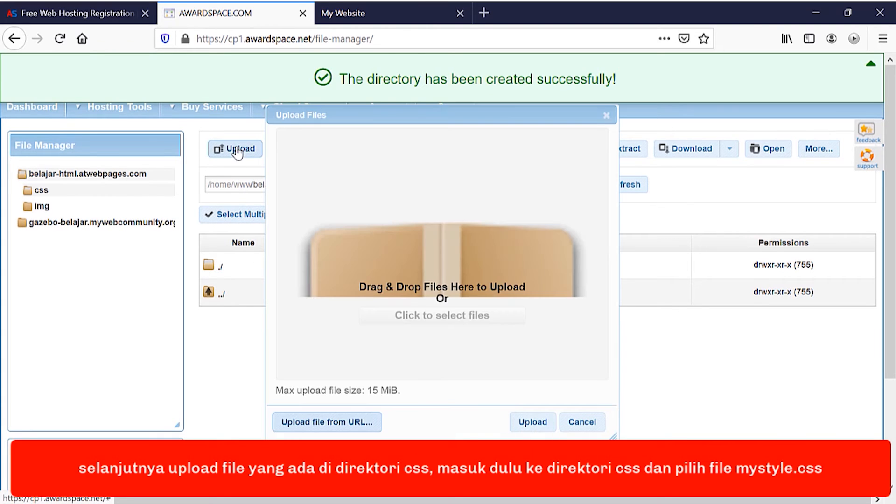
pyautogui.click(447, 277)
pyautogui.doubleClick(159, 102)
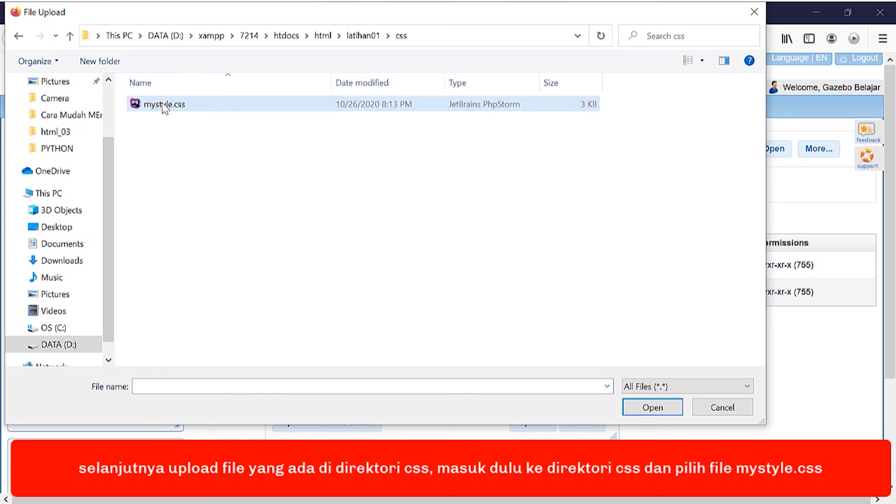
pyautogui.click(163, 104)
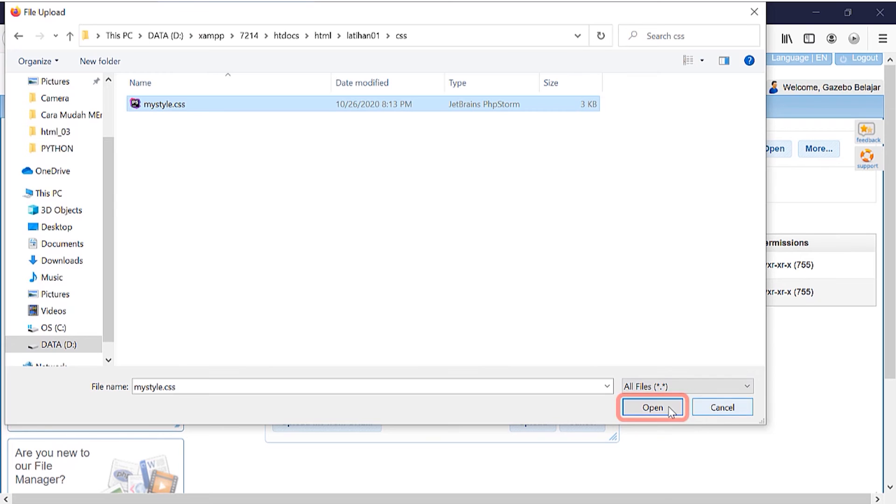
pyautogui.click(650, 408)
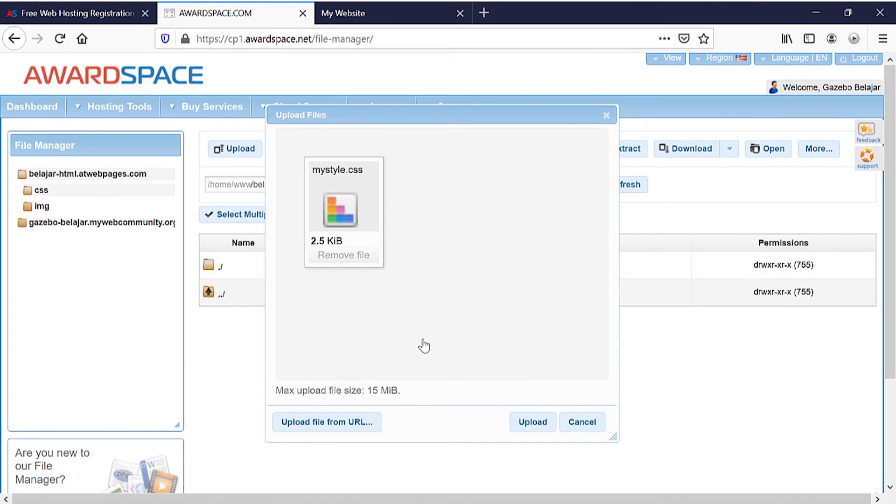
pyautogui.click(525, 427)
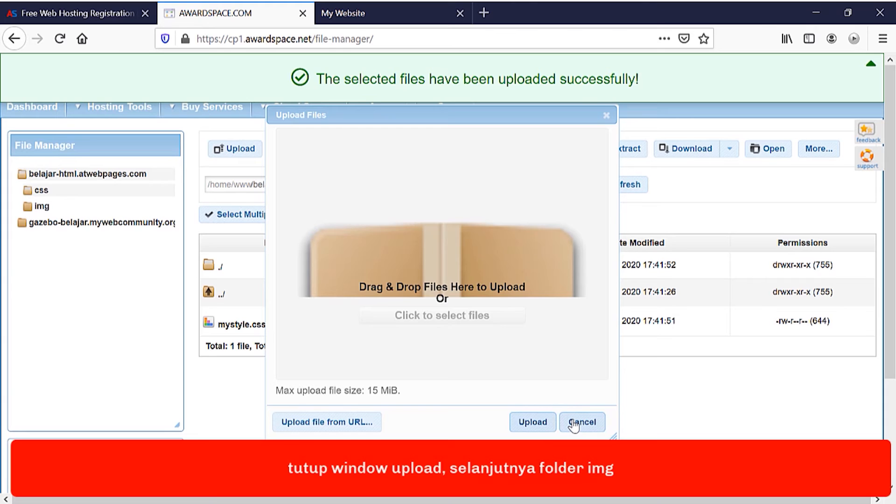
pyautogui.click(575, 423)
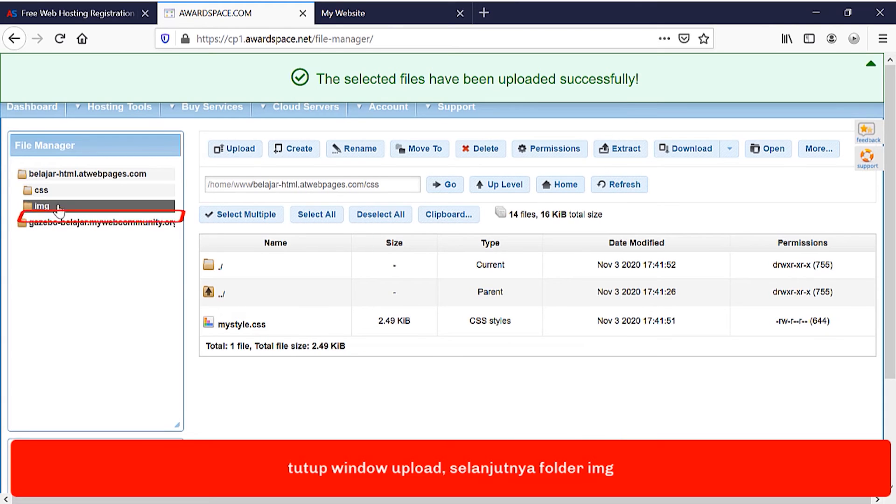
# Upload dengandia.jpg, foto_profil.jpg, logo.png and terbaru.jpg from the local latihan01 img folder into the img directory, and return to the subdomain's root folder
pyautogui.click(43, 207)
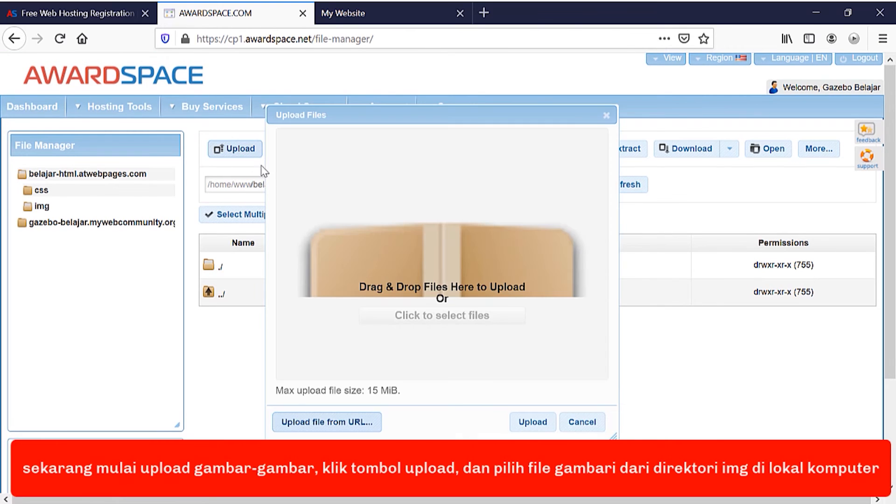
pyautogui.click(472, 275)
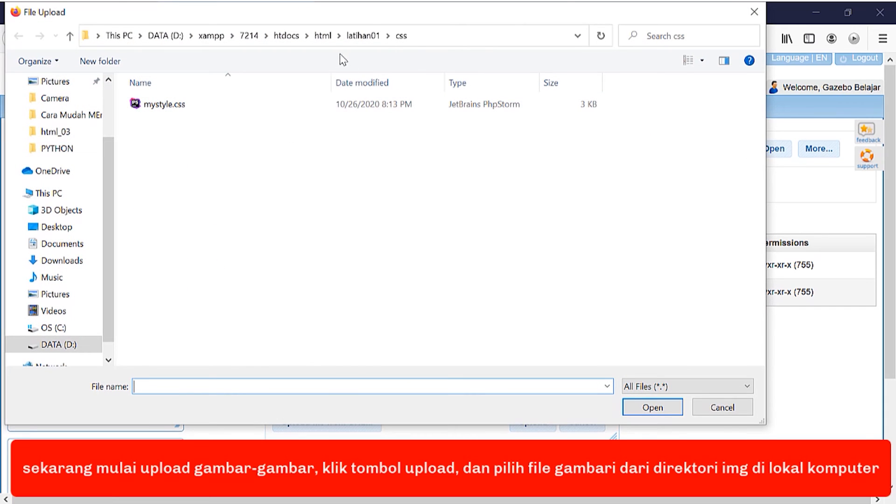
pyautogui.click(364, 37)
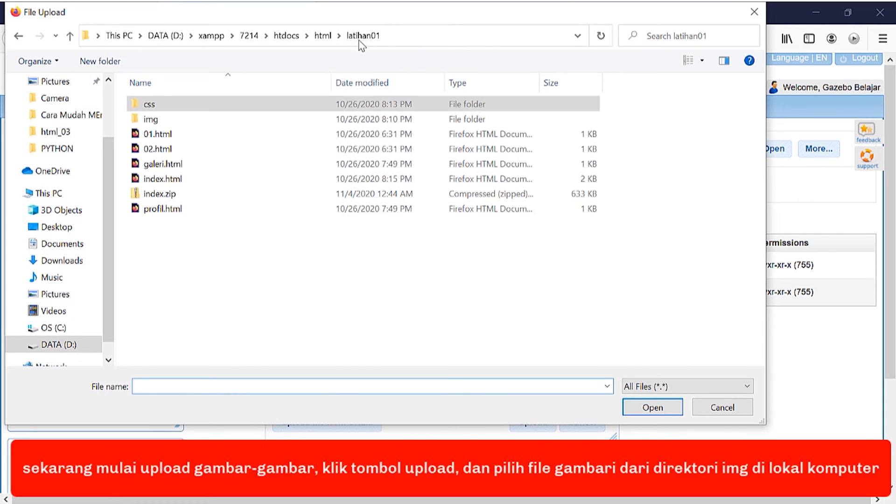
pyautogui.doubleClick(150, 120)
pyautogui.click(172, 146)
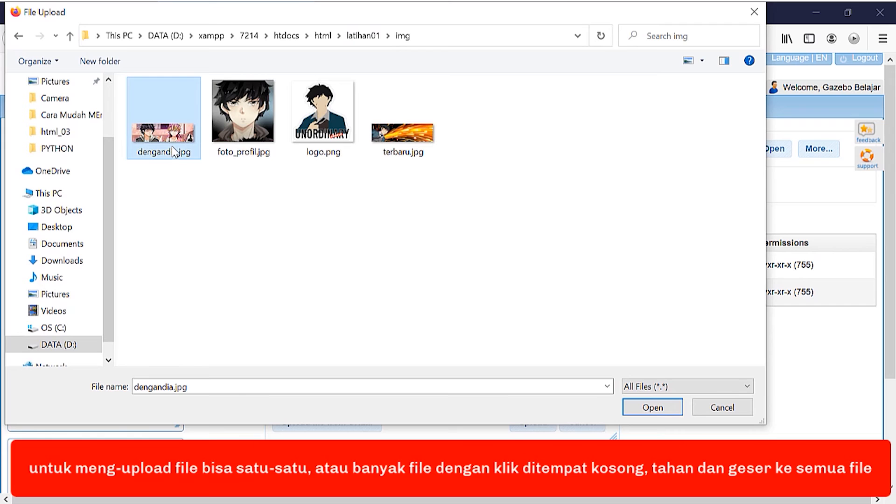
pyautogui.moveTo(459, 210); pyautogui.dragTo(154, 136)
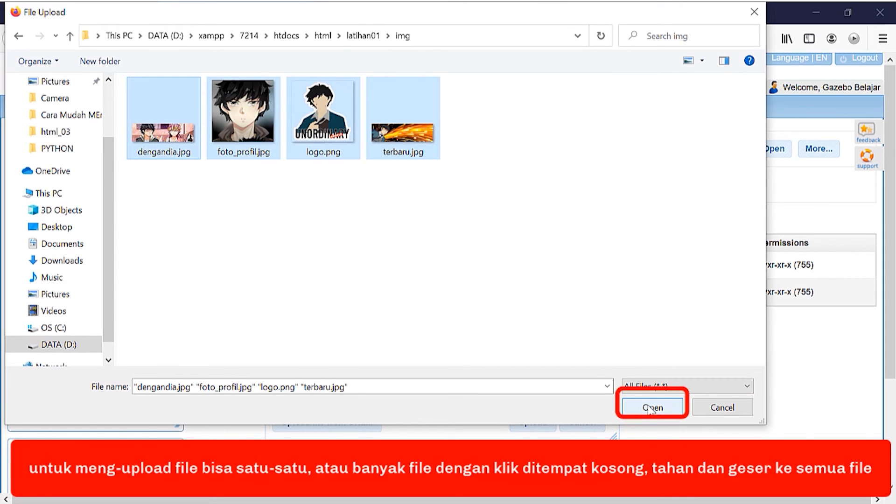
pyautogui.click(649, 408)
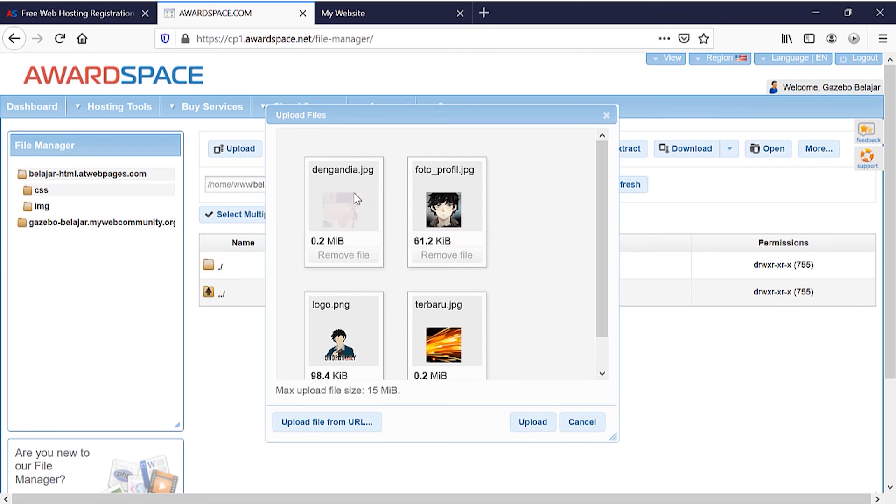
pyautogui.moveTo(599, 201); pyautogui.dragTo(590, 287)
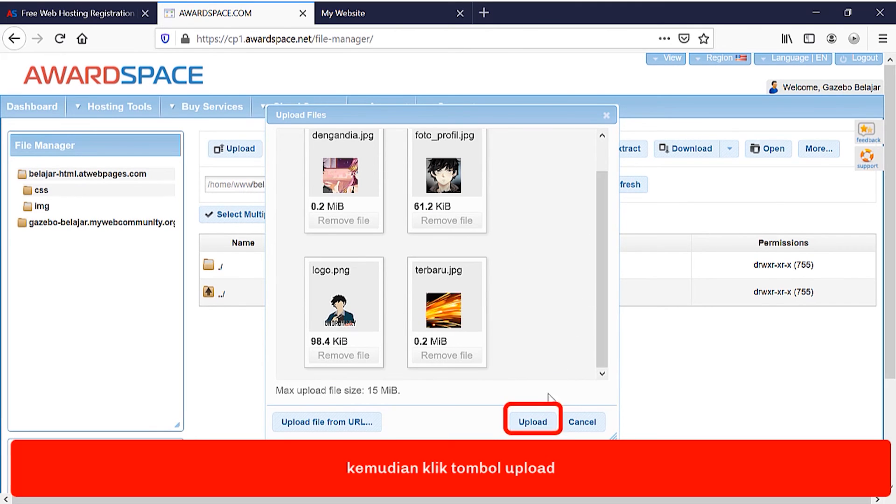
pyautogui.click(534, 422)
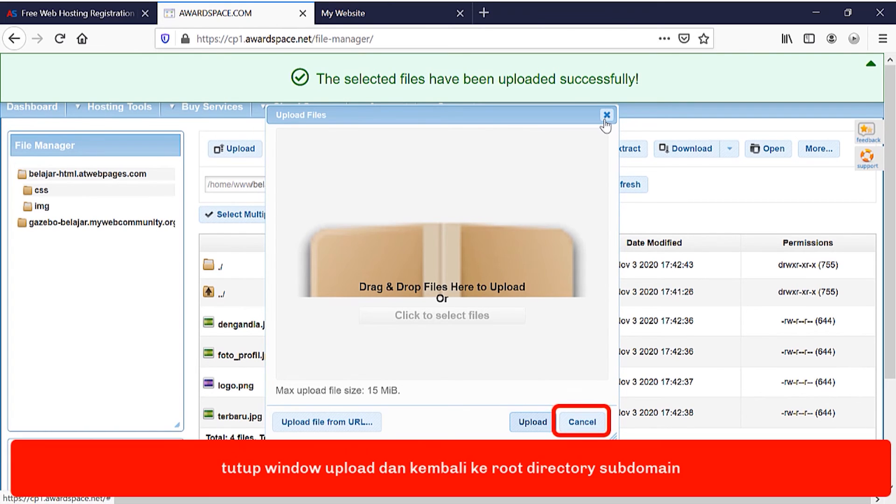
pyautogui.click(579, 423)
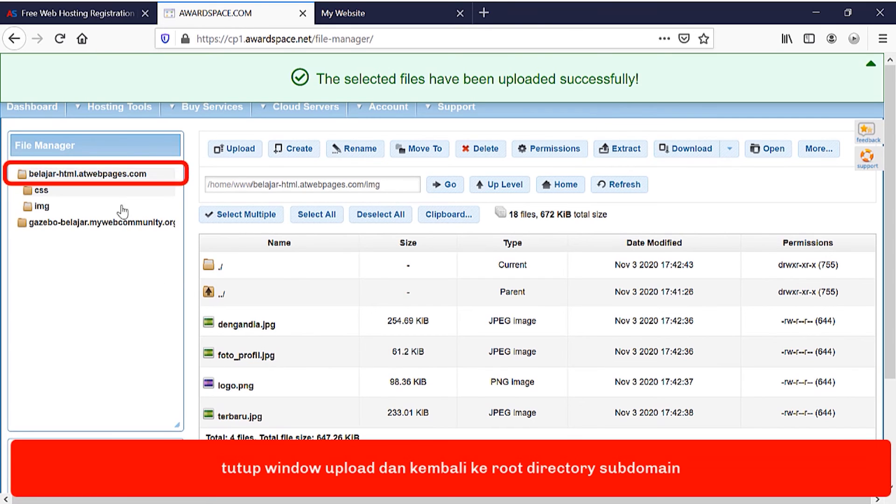
pyautogui.click(123, 176)
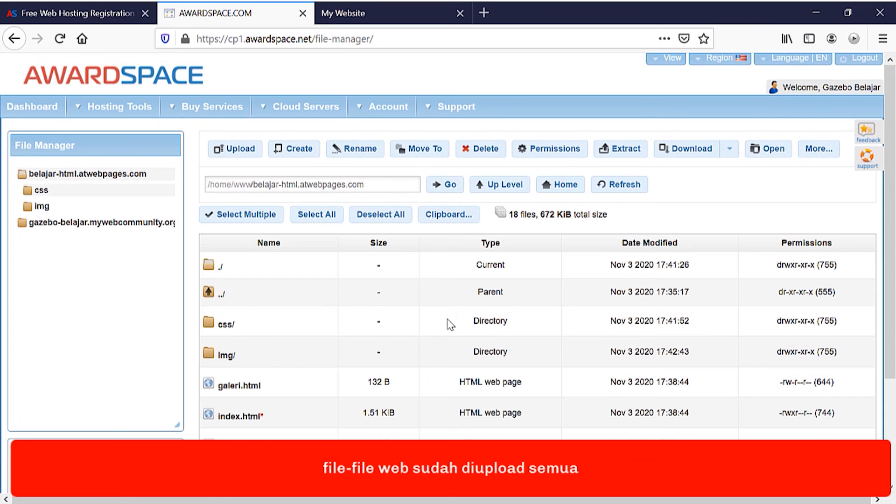
# Reload the live belajar-html.atwebpages.com website and examine its address, styling, images and page content down to the footer
pyautogui.click(372, 21)
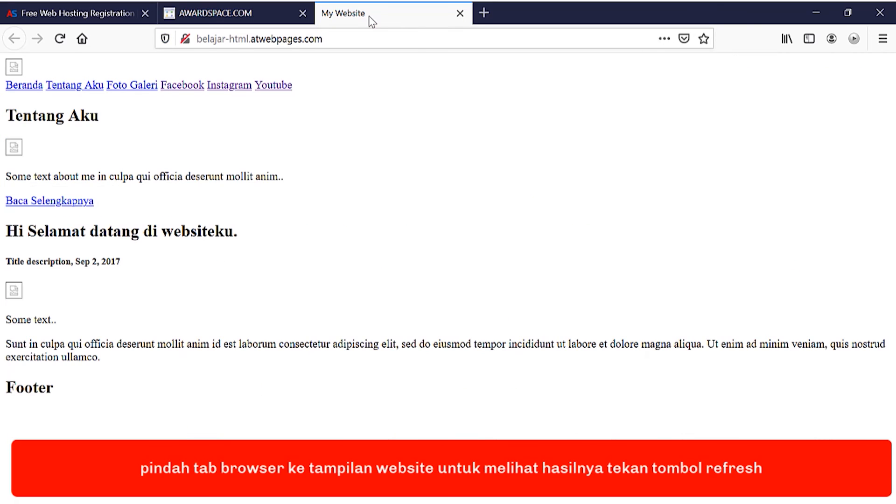
pyautogui.click(60, 40)
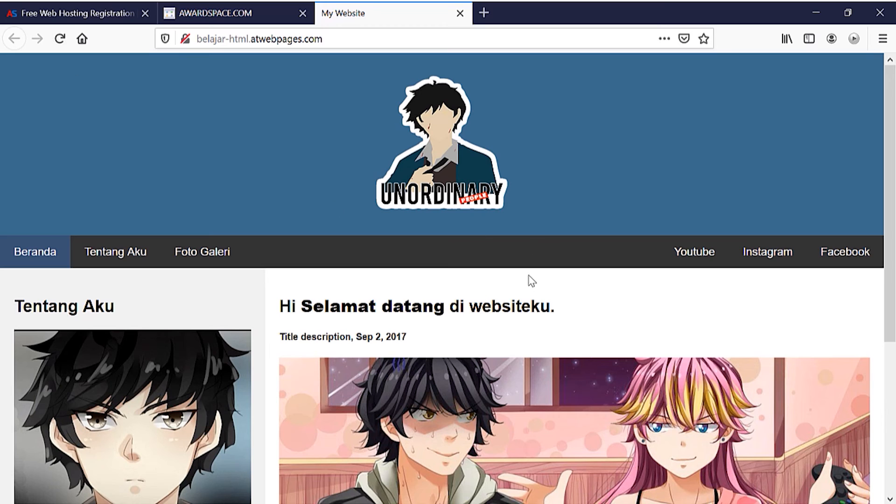
pyautogui.scroll(-5, 537, 280)
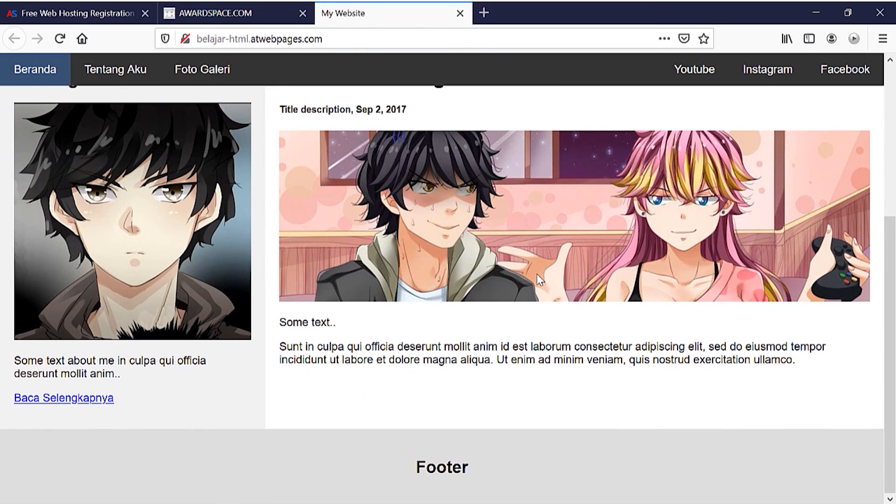
pyautogui.scroll(5, 537, 273)
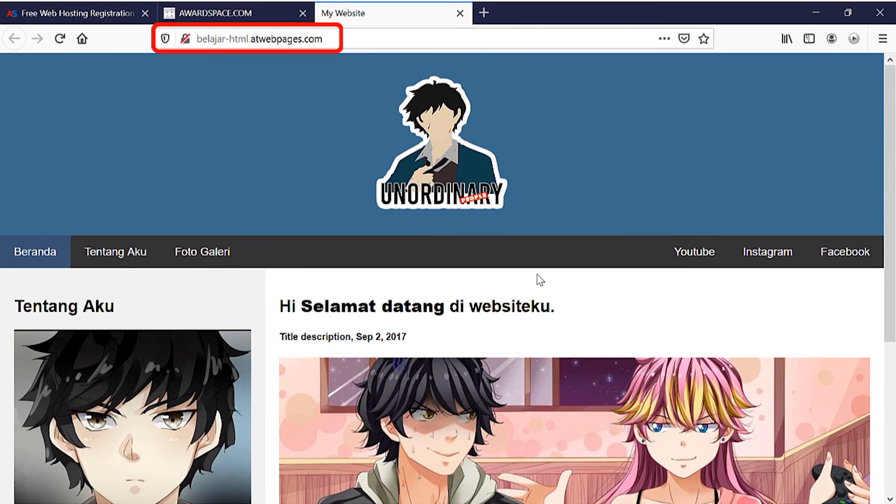
pyautogui.click(329, 39)
pyautogui.moveTo(330, 39); pyautogui.dragTo(184, 39)
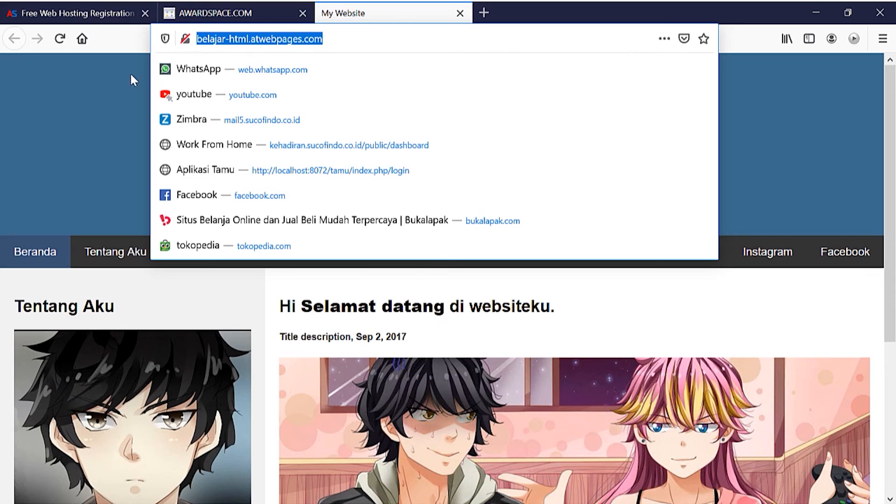
pyautogui.click(120, 84)
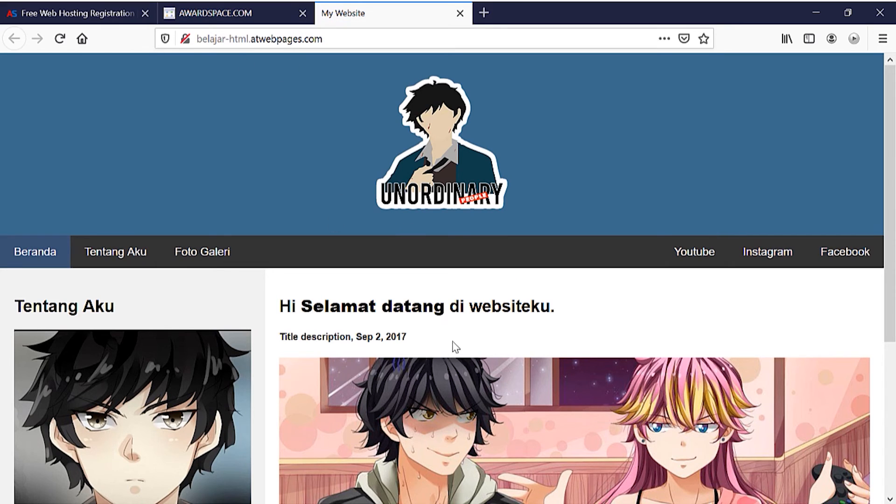
pyautogui.scroll(-4, 456, 347)
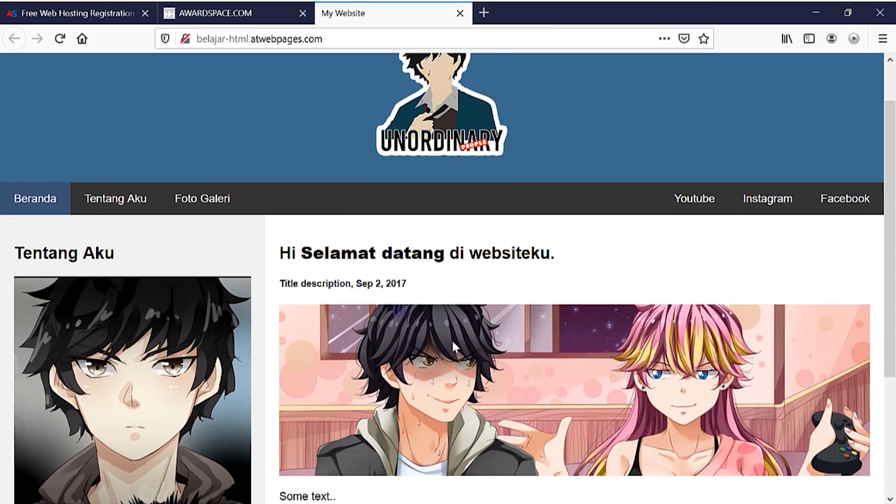
pyautogui.scroll(3, 455, 346)
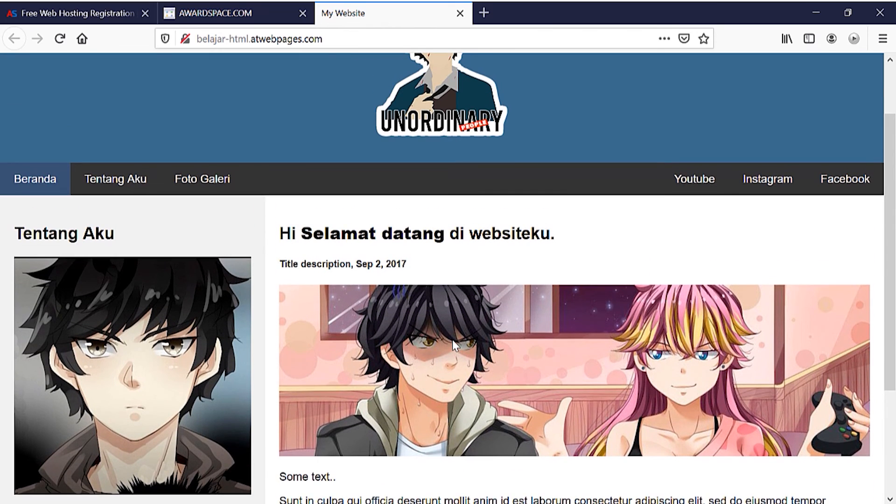
# Open the Tentang Aku page of the live belajar-html.atwebpages.com website
pyautogui.scroll(2, 453, 342)
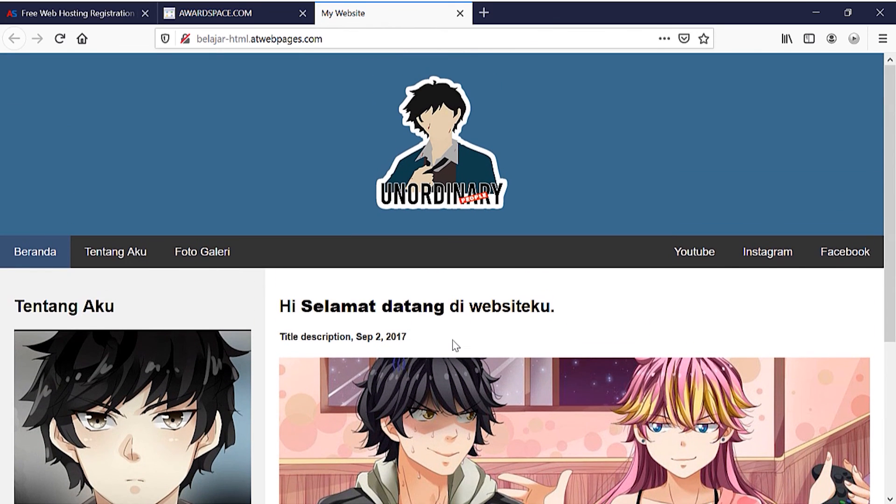
pyautogui.click(130, 260)
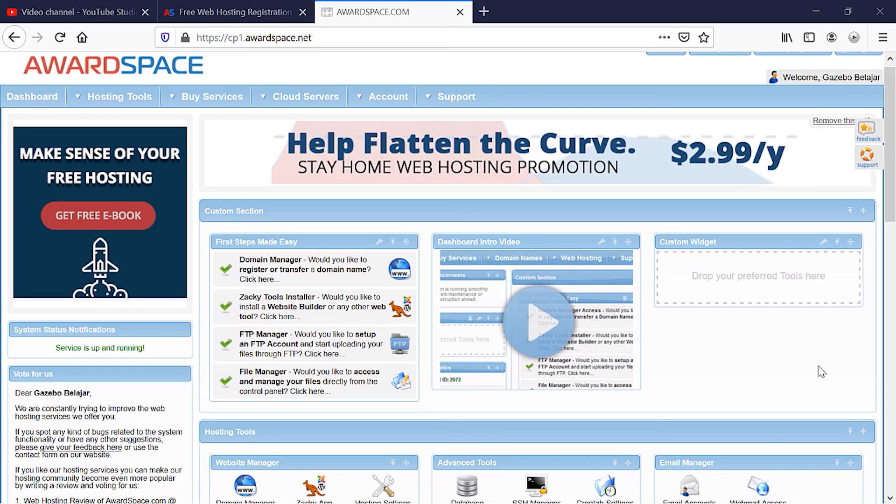
# Examine the AwardSpace control panel's hosting tools, Email Manager, Buy Services section, and hosting account statistics and features
pyautogui.scroll(-3, 822, 372)
pyautogui.scroll(-10, 821, 372)
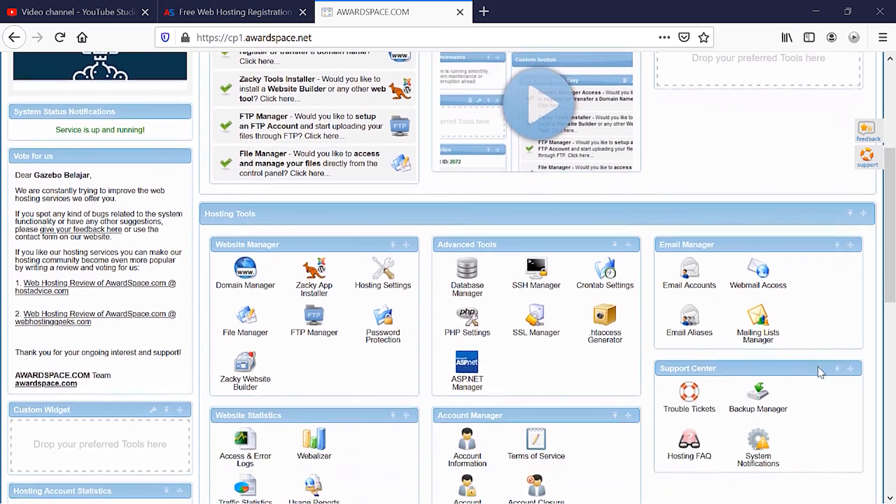
pyautogui.scroll(-2, 822, 372)
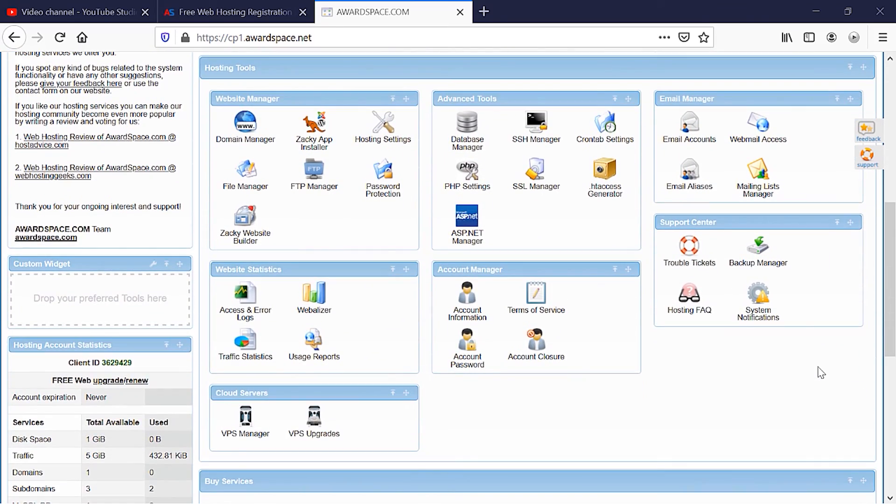
pyautogui.scroll(-9, 821, 372)
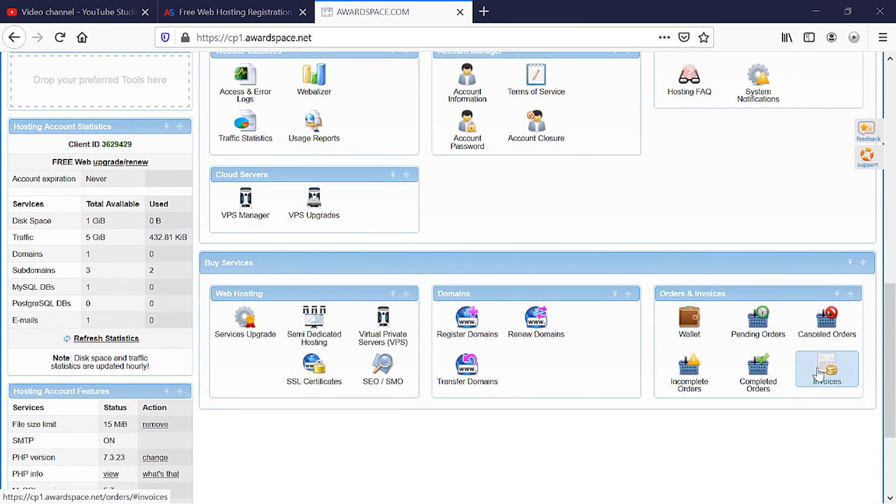
pyautogui.scroll(-6, 818, 373)
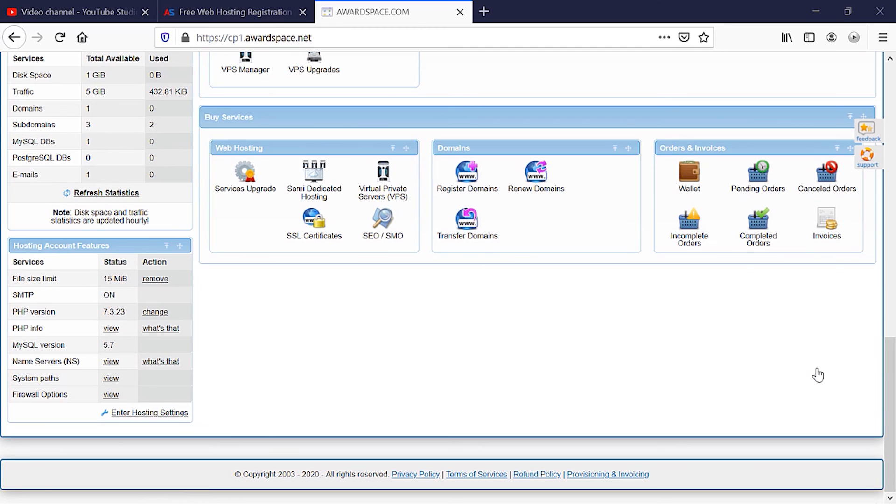
pyautogui.scroll(12, 818, 375)
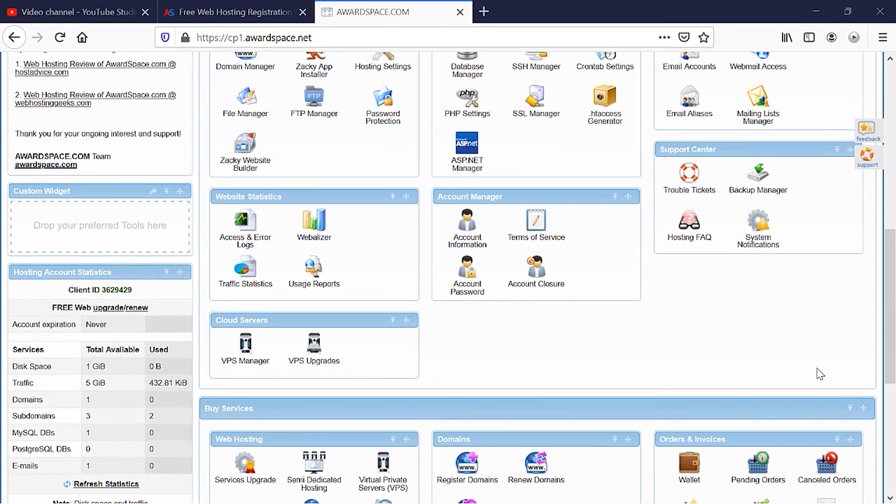
pyautogui.scroll(3, 820, 373)
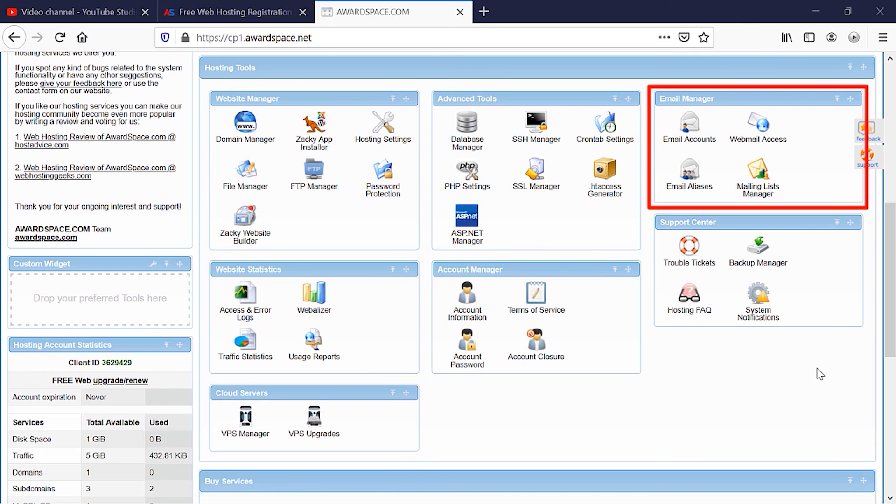
pyautogui.scroll(-2, 820, 373)
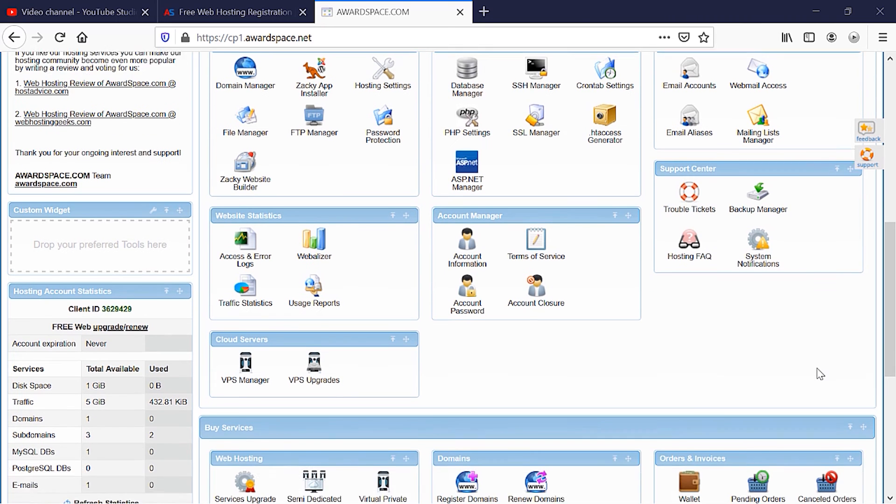
pyautogui.scroll(-2, 820, 373)
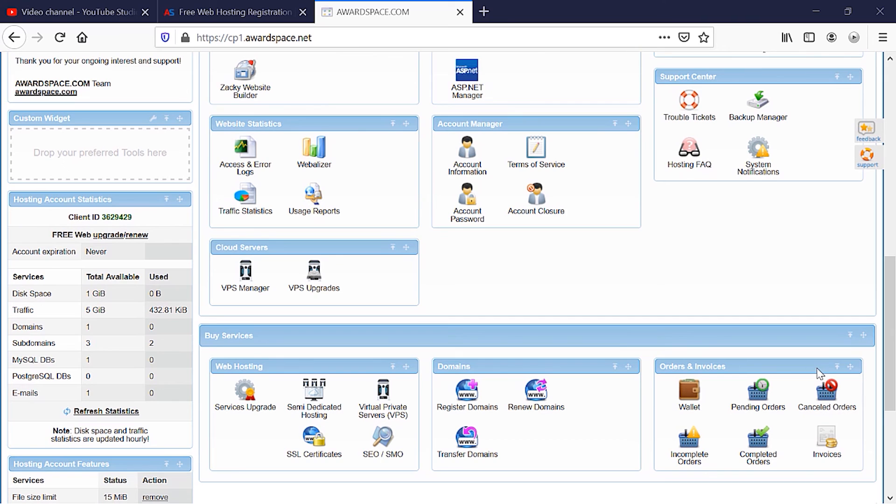
pyautogui.scroll(-2, 821, 374)
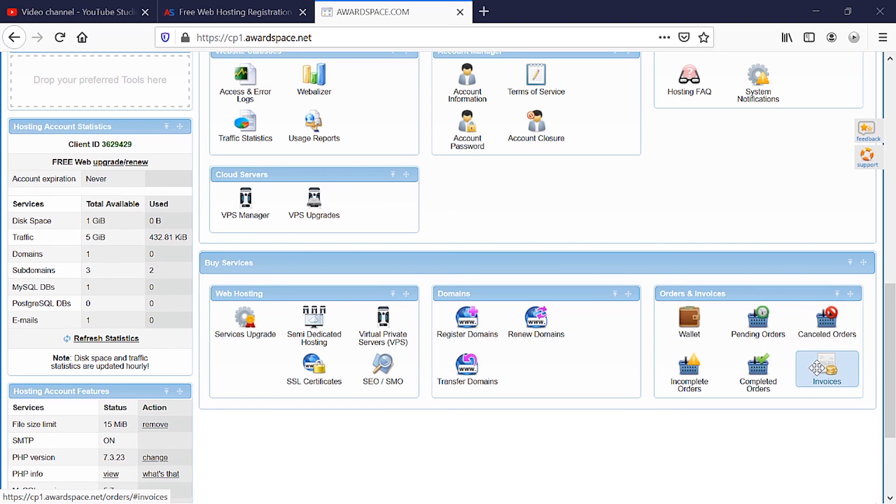
pyautogui.scroll(-2, 817, 371)
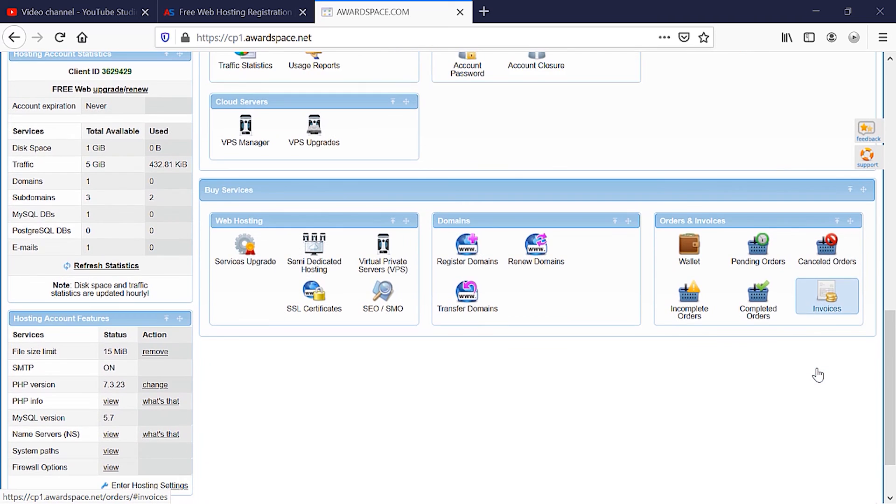